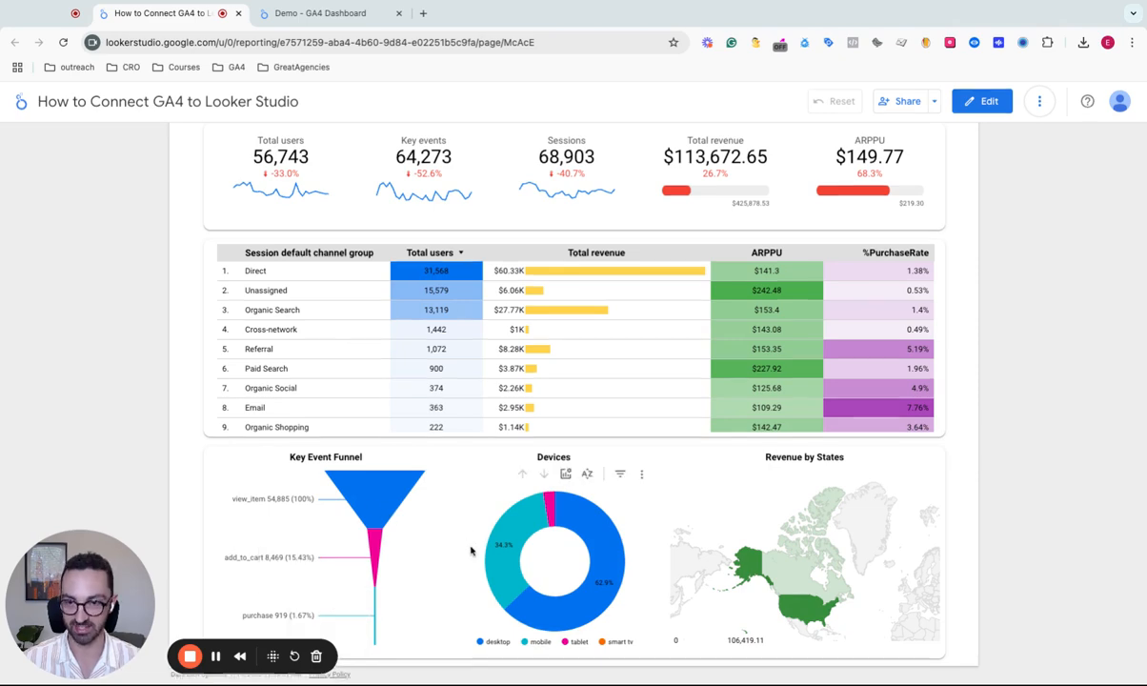
- In the Demo - GA4 Dashboard report, duplicate the white rectangle behind the channels table and place the copy directly below it
click(324, 15)
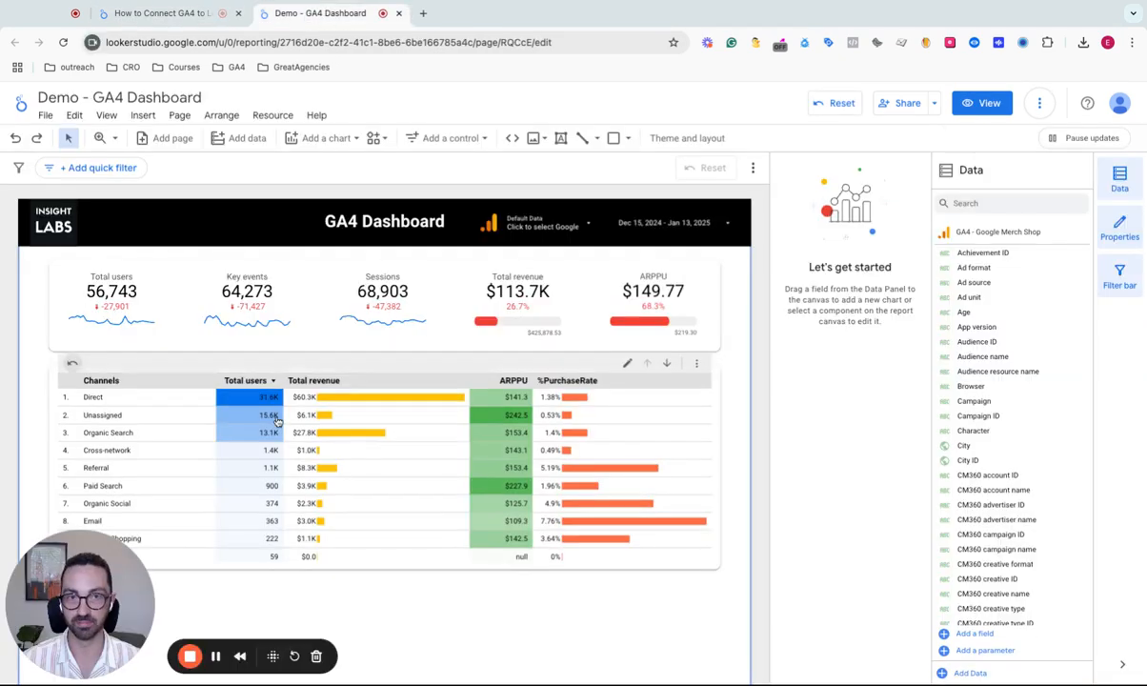
scroll(580, 365, down, 2)
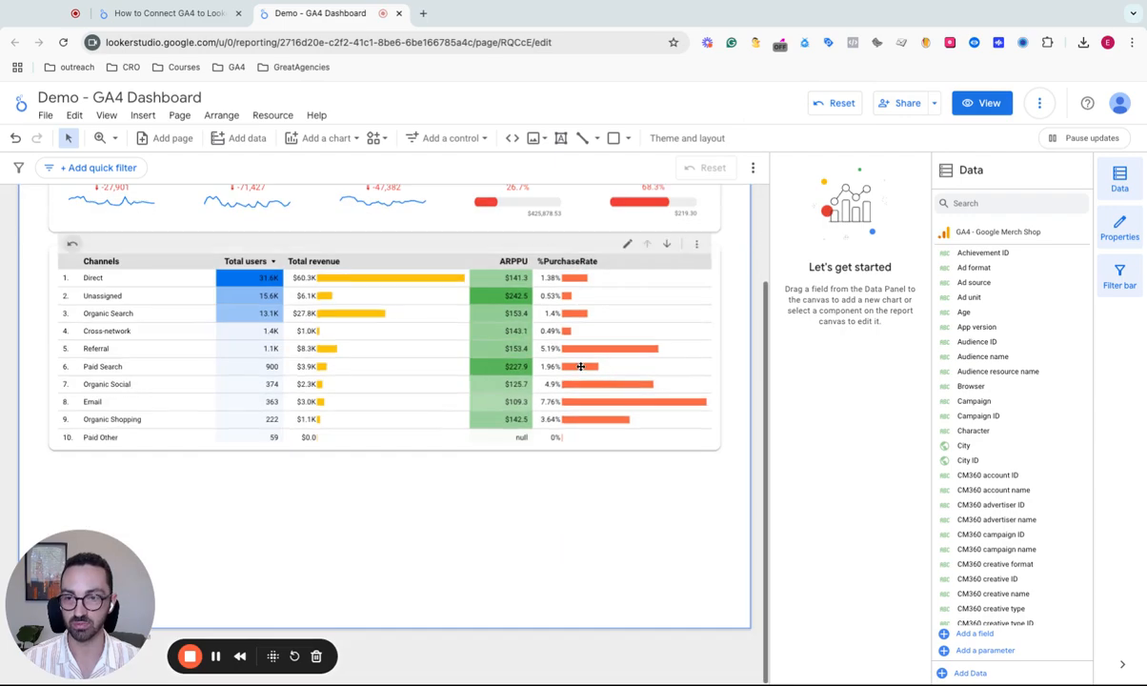
click(49, 445)
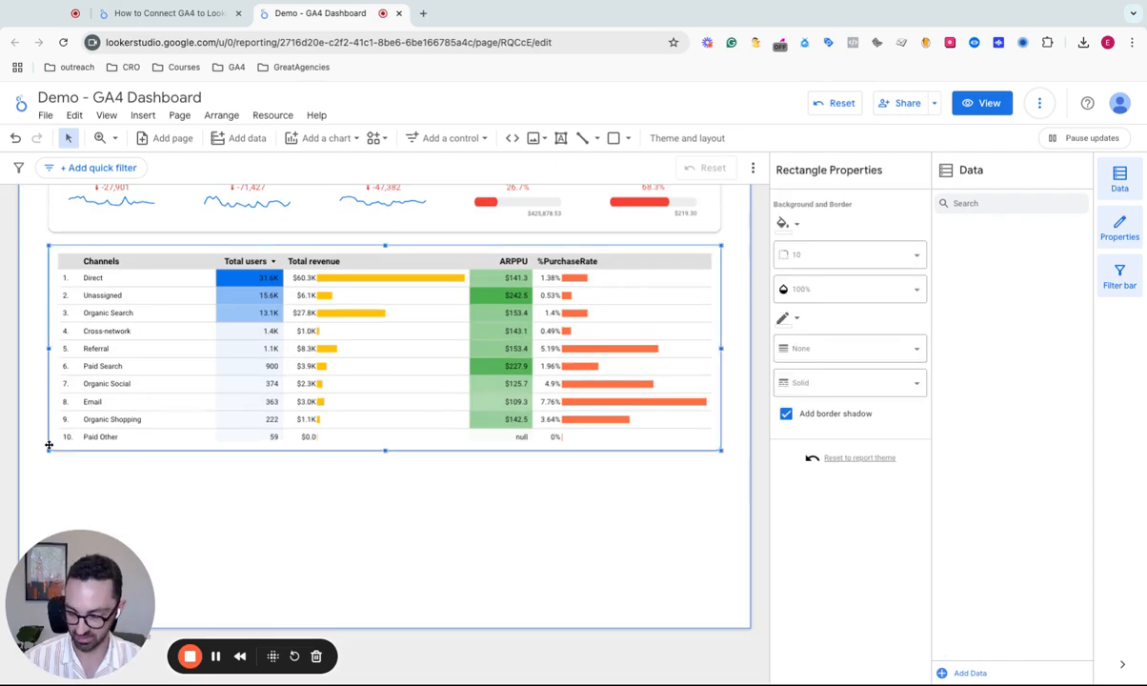
key(super+v)
mouse_move(402, 340)
mouse_down()
mouse_move(372, 407)
mouse_move(395, 547)
mouse_move(419, 524)
mouse_up()
scroll(748, 543, down, 1)
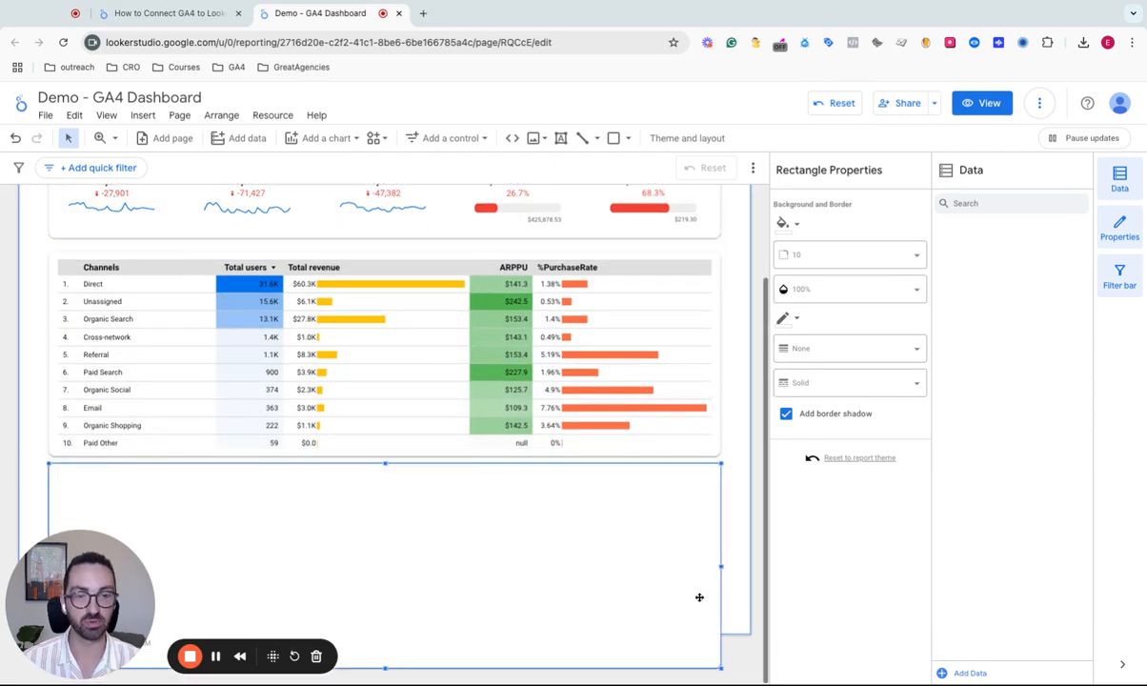
click(736, 490)
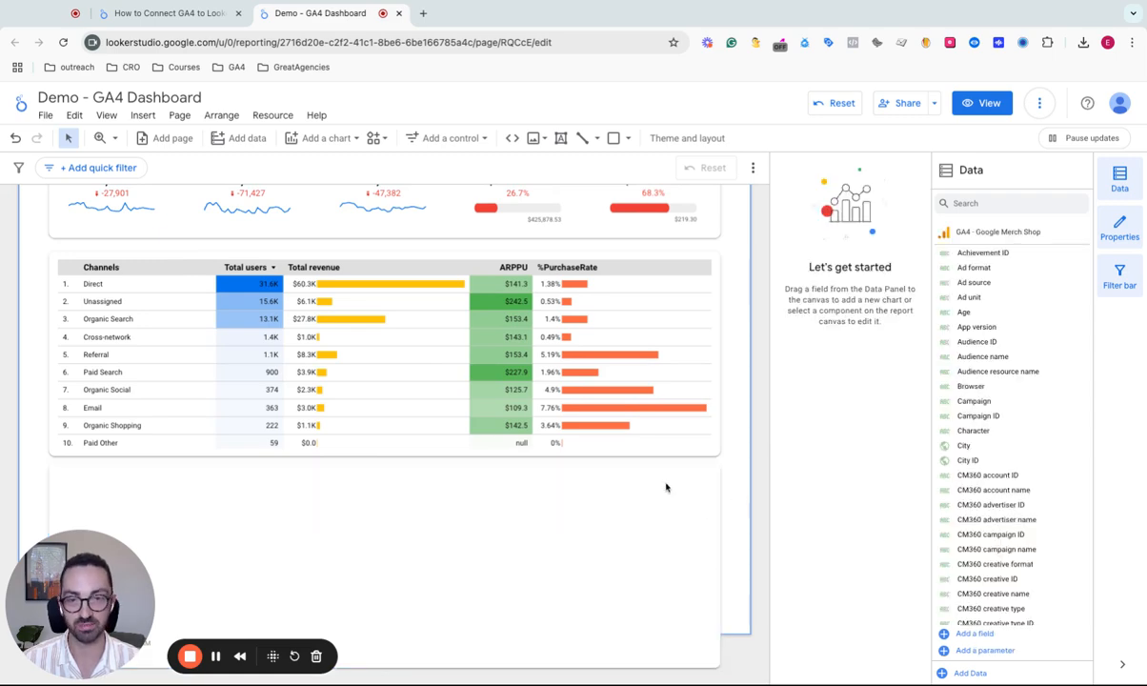
- Try to shorten the new rectangle so that it fits within the page
click(533, 571)
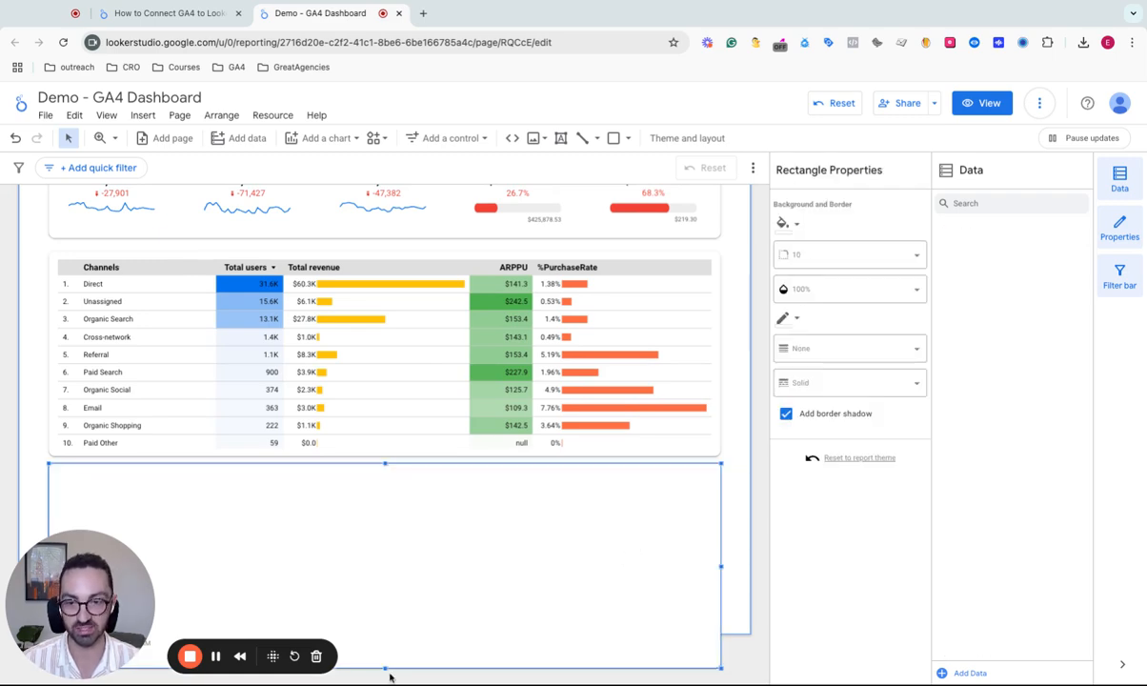
mouse_move(384, 667)
mouse_down()
mouse_move(385, 614)
mouse_move(387, 679)
mouse_up()
scroll(635, 523, up, 1)
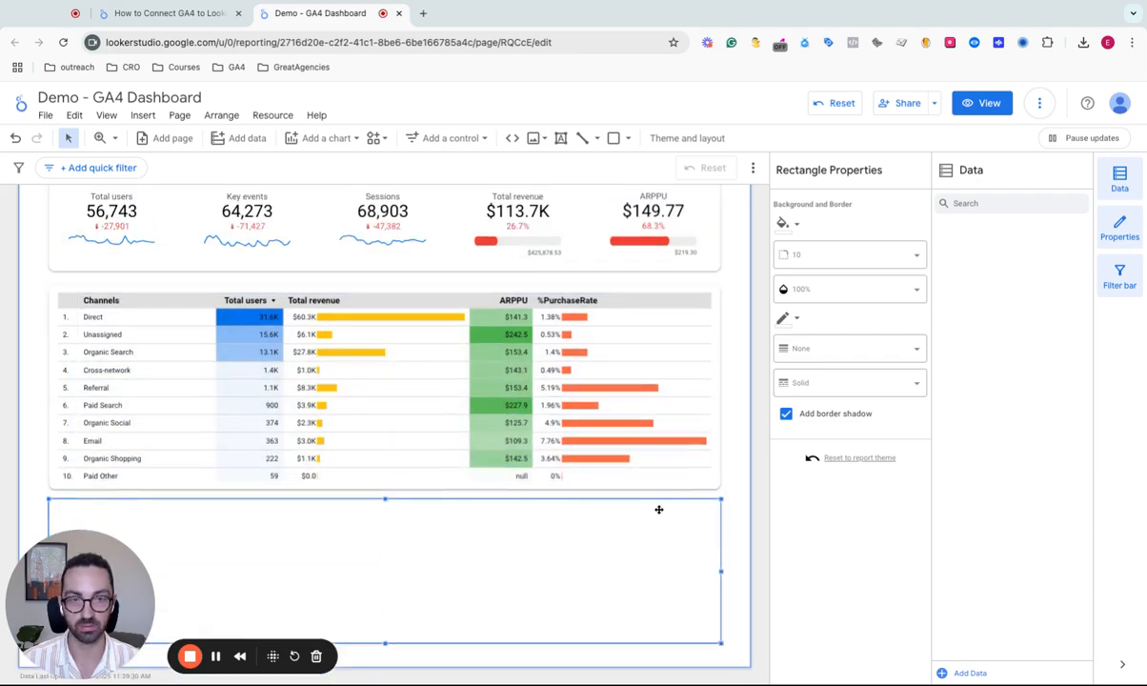
key(ctrl+z)
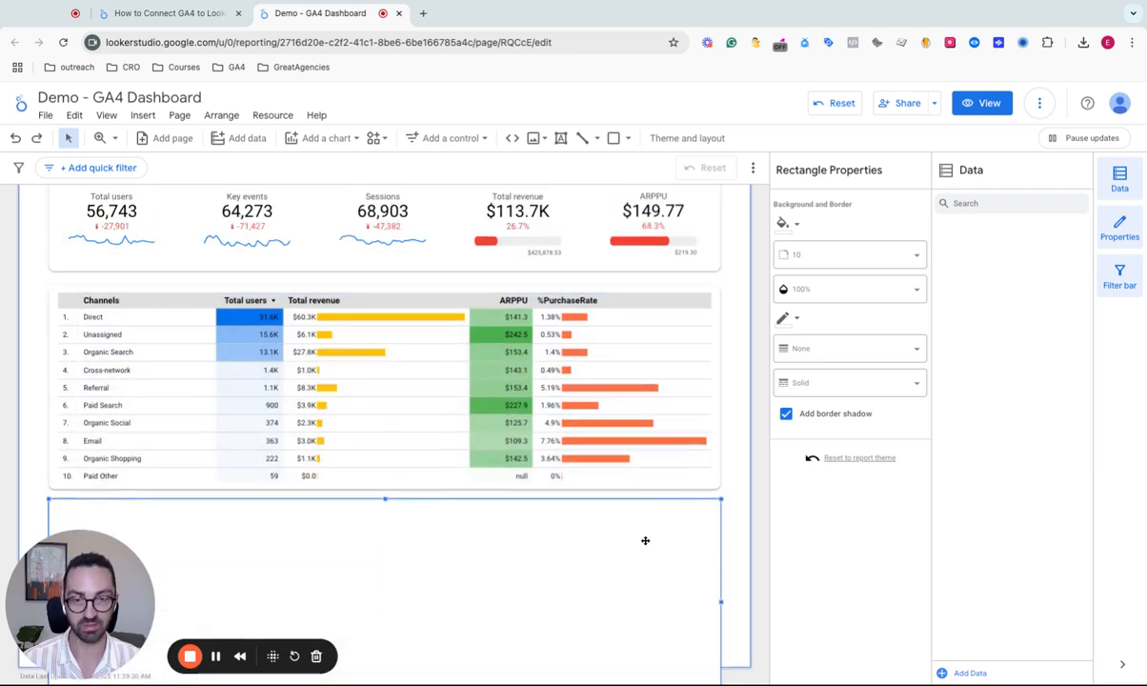
- Set the current page's canvas height to 1000 px
click(742, 491)
right_click(743, 276)
click(785, 366)
click(886, 205)
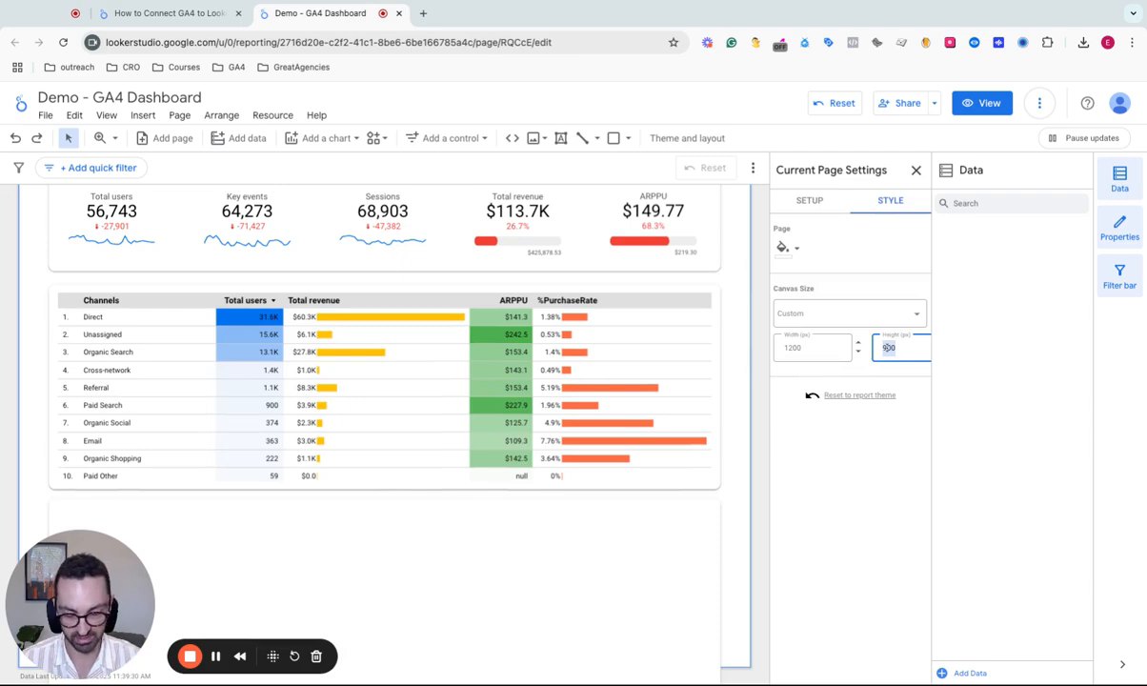
text(1000)
key(Return)
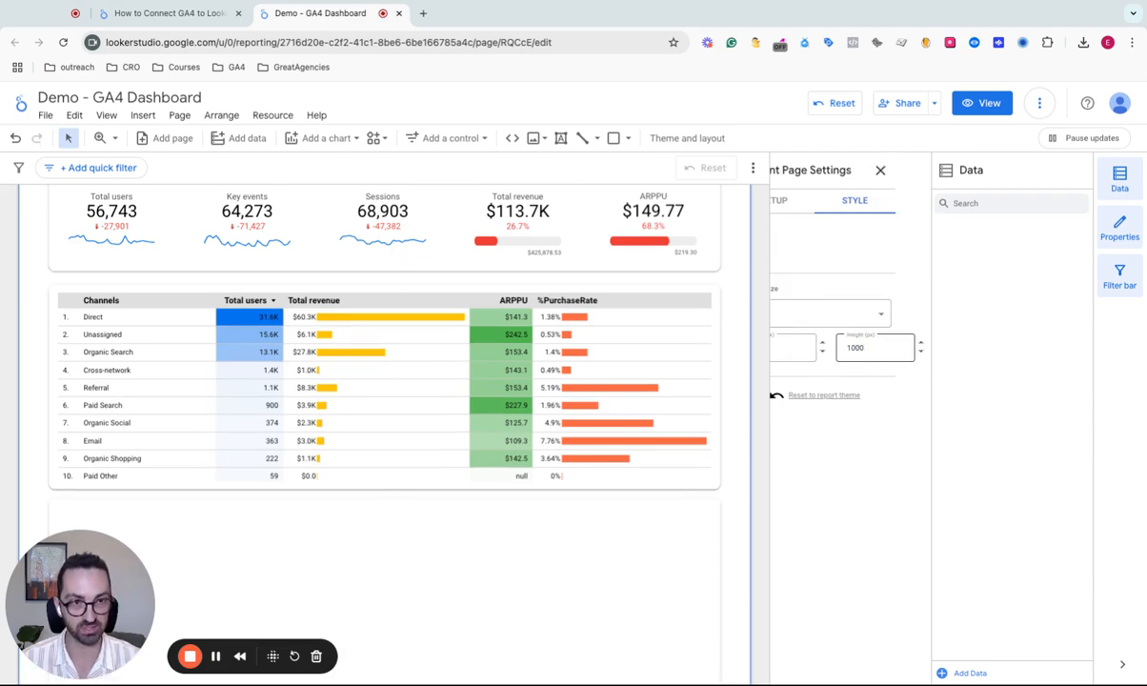
scroll(750, 481, down, 2)
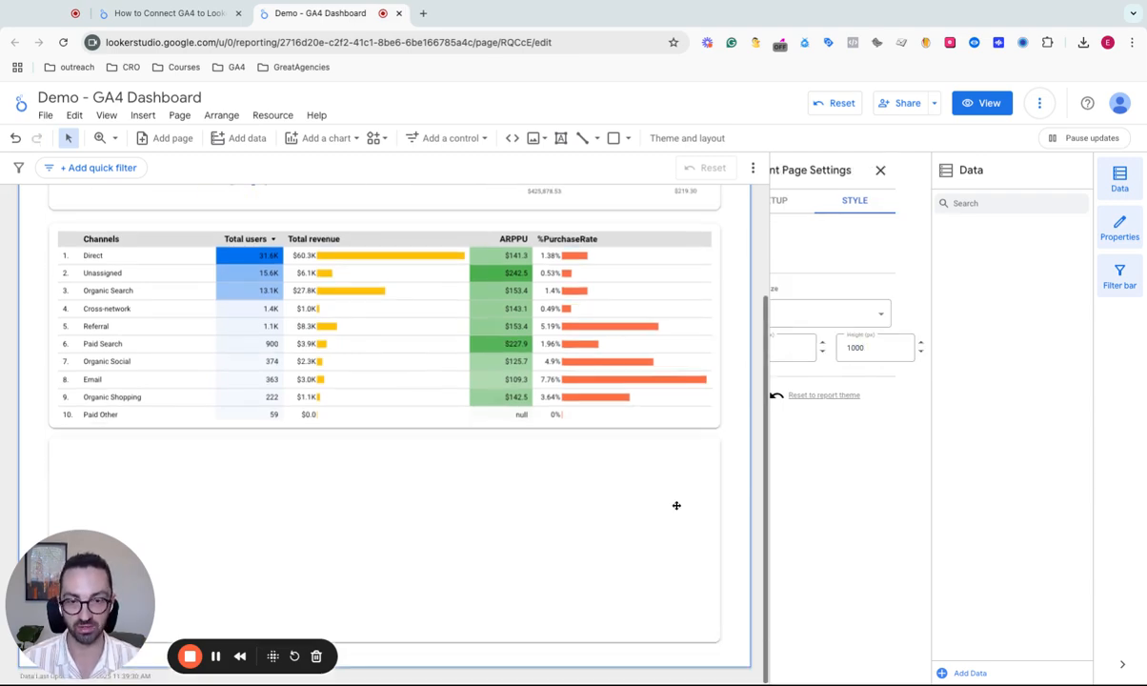
- Insert a funnel chart at the left side of the empty rectangle below the channels table
click(586, 505)
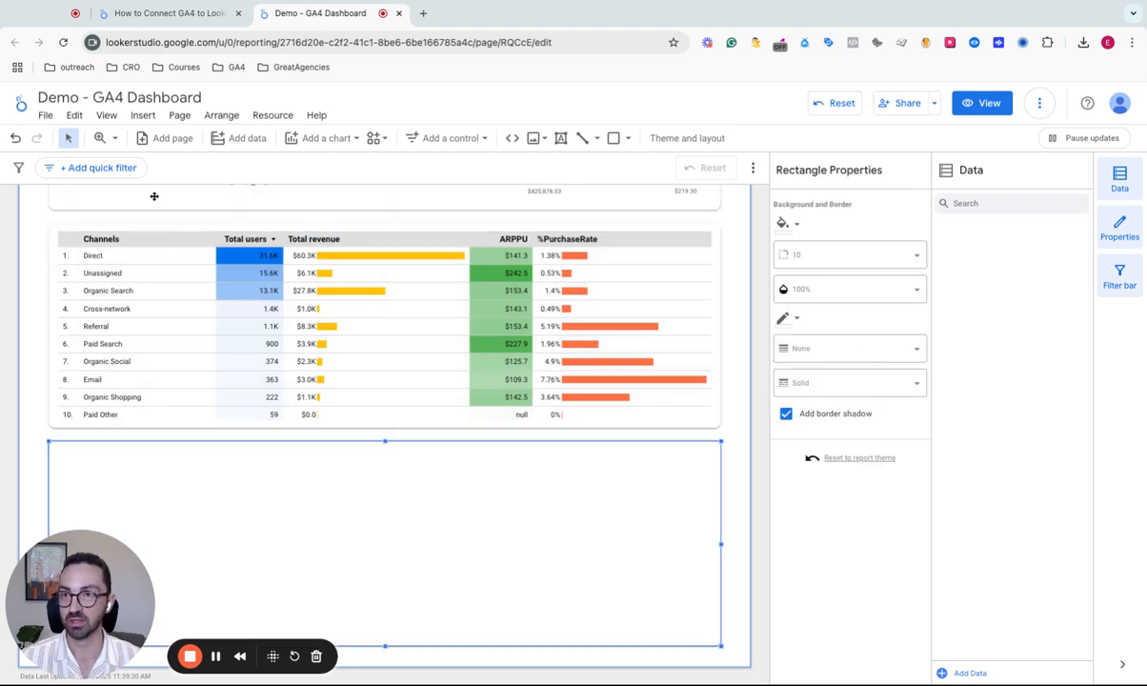
click(329, 138)
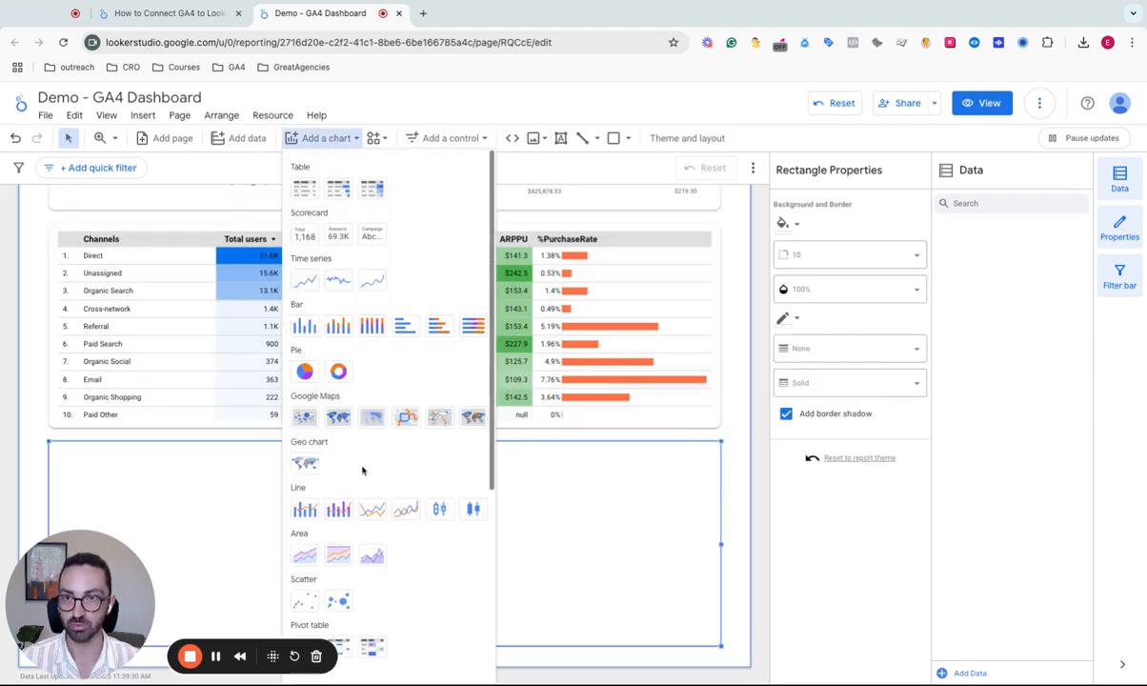
scroll(362, 470, down, 3)
scroll(362, 470, down, 2)
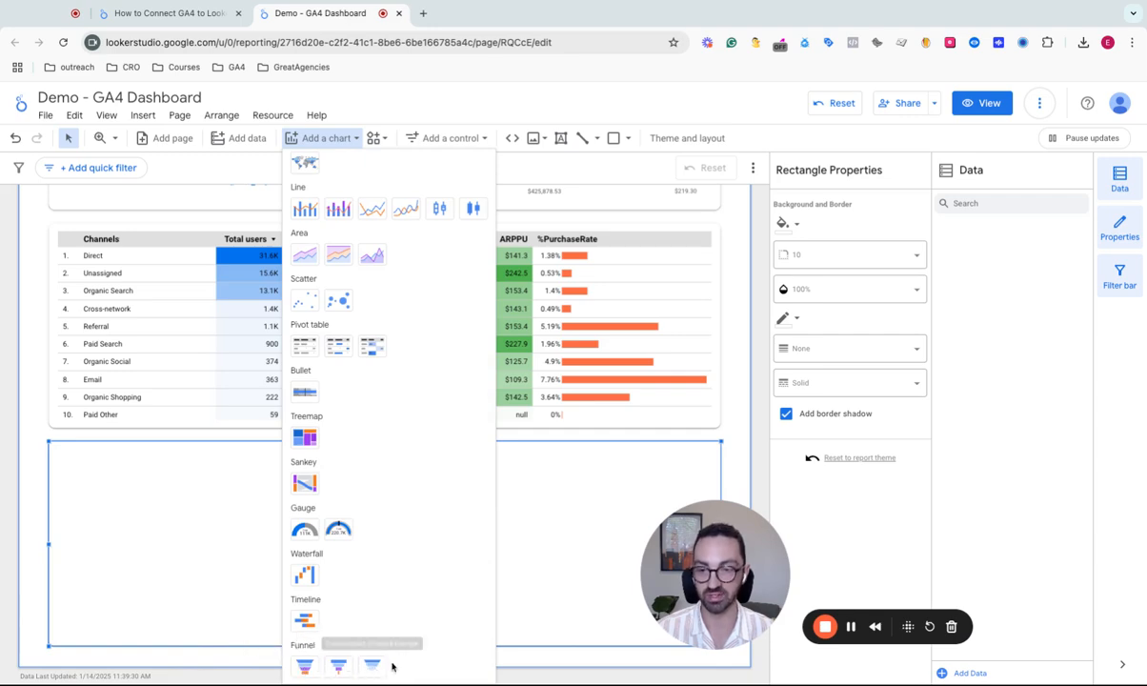
click(307, 669)
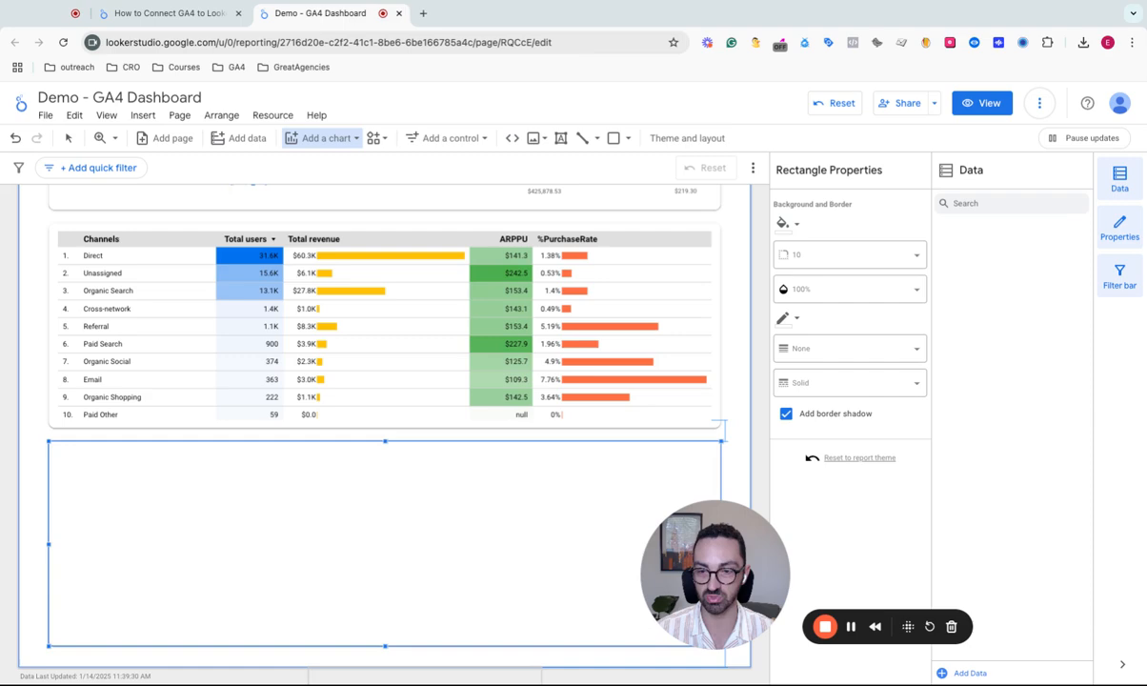
click(57, 457)
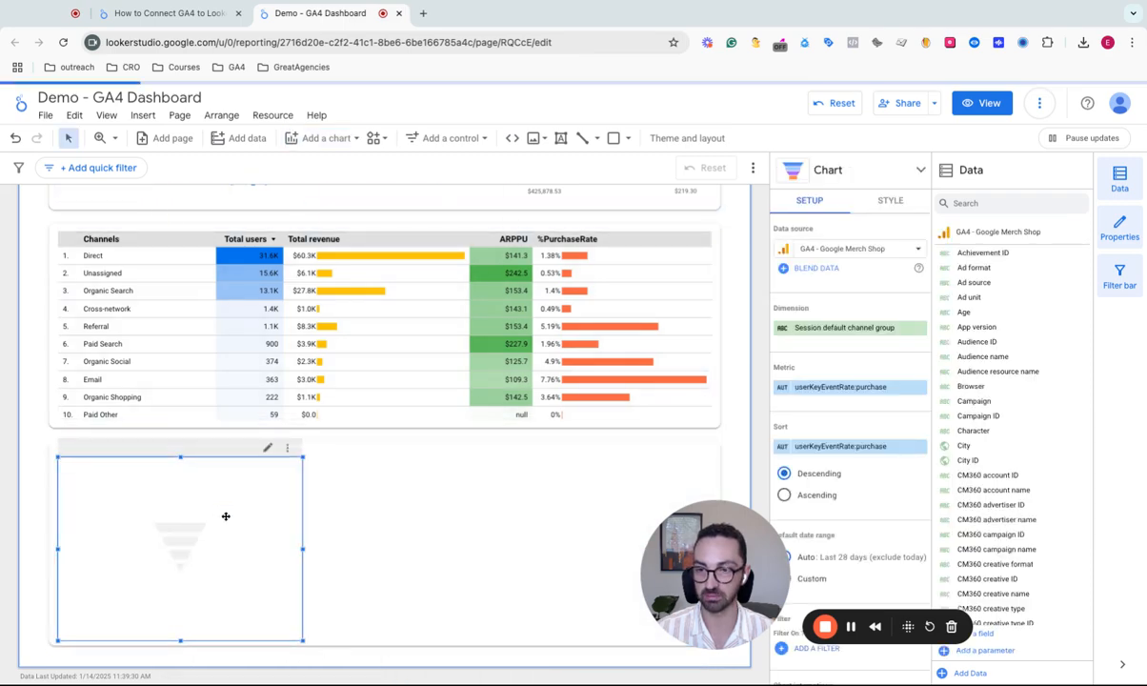
- Check the reference report's funnel title, and add a text box reading "Key Event Funnel" in the demo report beside the funnel chart
click(170, 14)
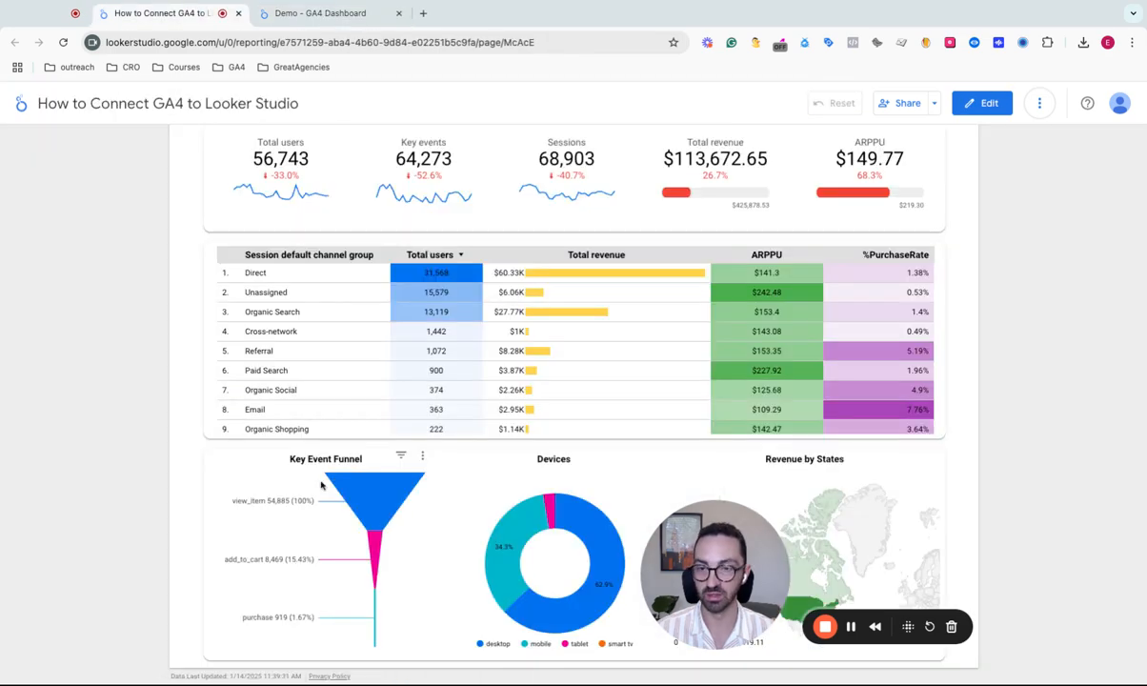
click(351, 14)
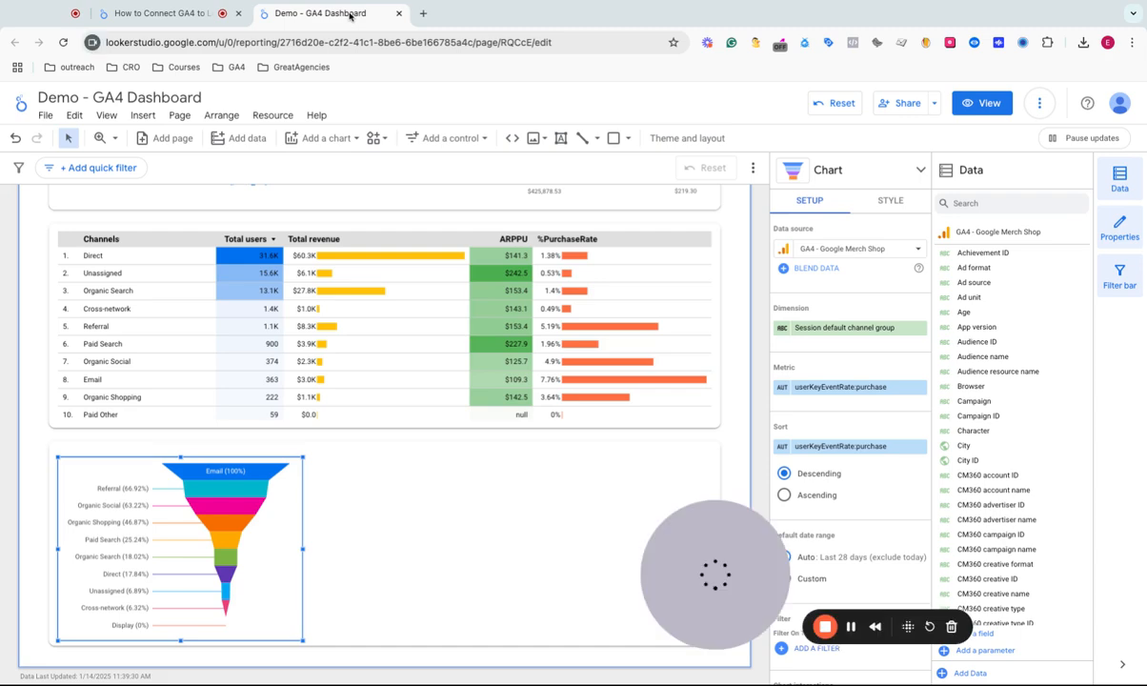
click(561, 139)
drag(384, 467, 539, 496)
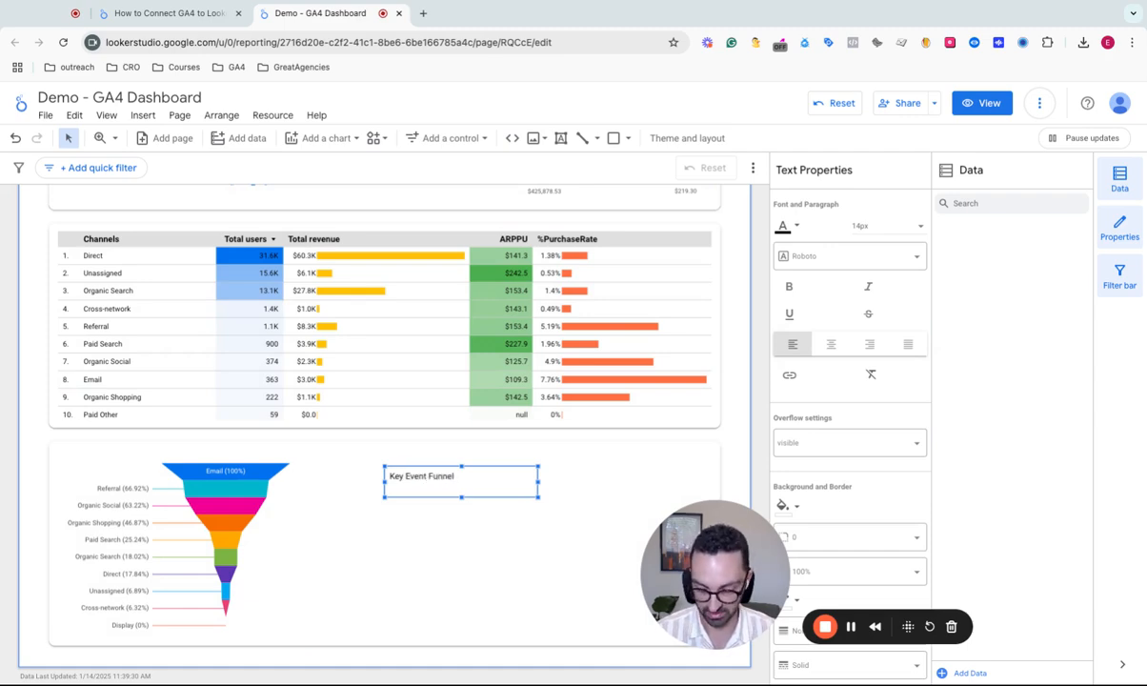
- Make the "Key Event Funnel" title bold and centred, and place it above the funnel chart
key(ctrl+a)
click(789, 286)
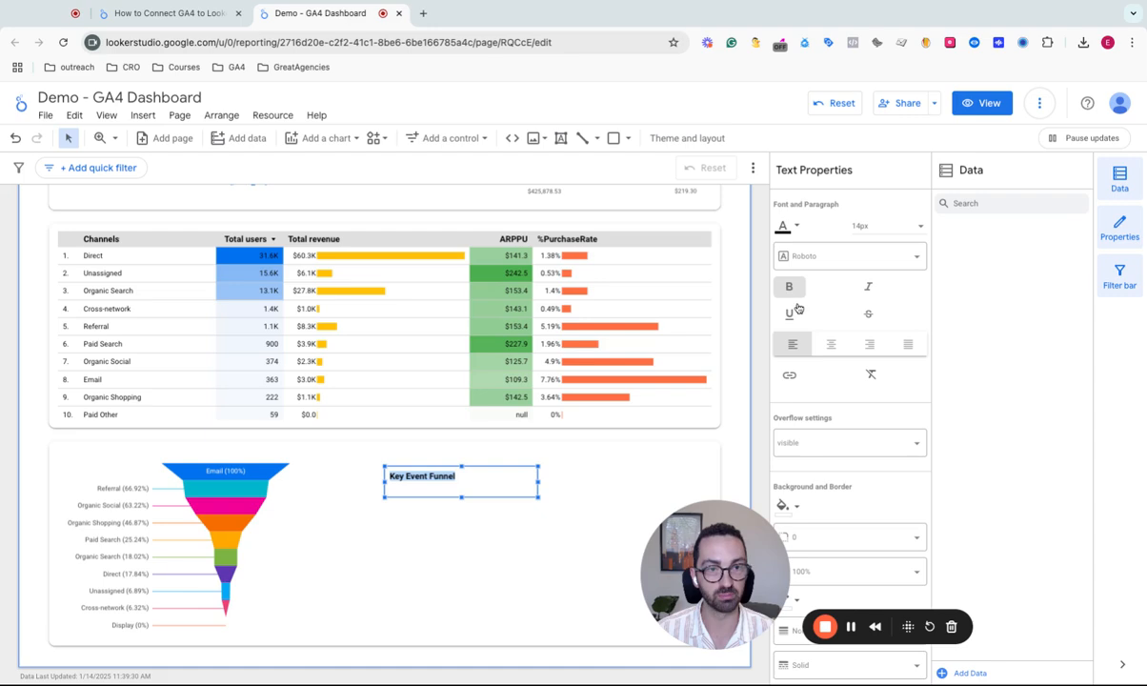
click(831, 344)
mouse_move(469, 497)
mouse_down()
mouse_move(267, 462)
mouse_move(242, 441)
mouse_move(219, 450)
mouse_up()
- Open the How to Connect GA4 to Looker Studio report for editing and examine its Key Event Funnel setup, returning to the demo report
click(272, 539)
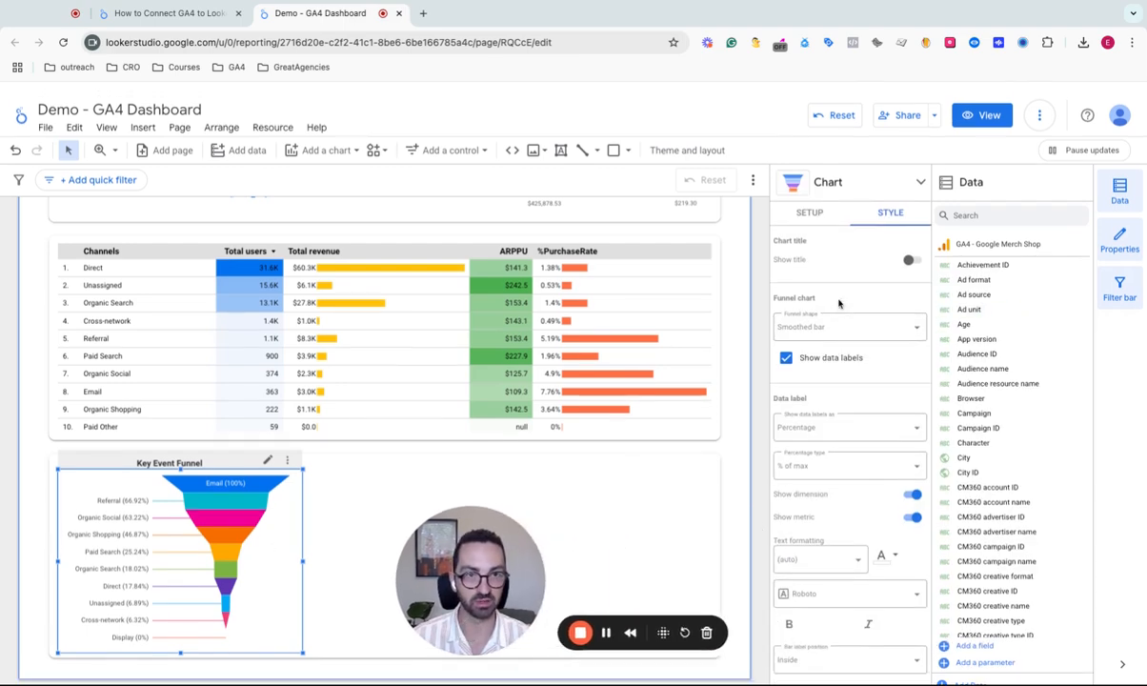
click(806, 201)
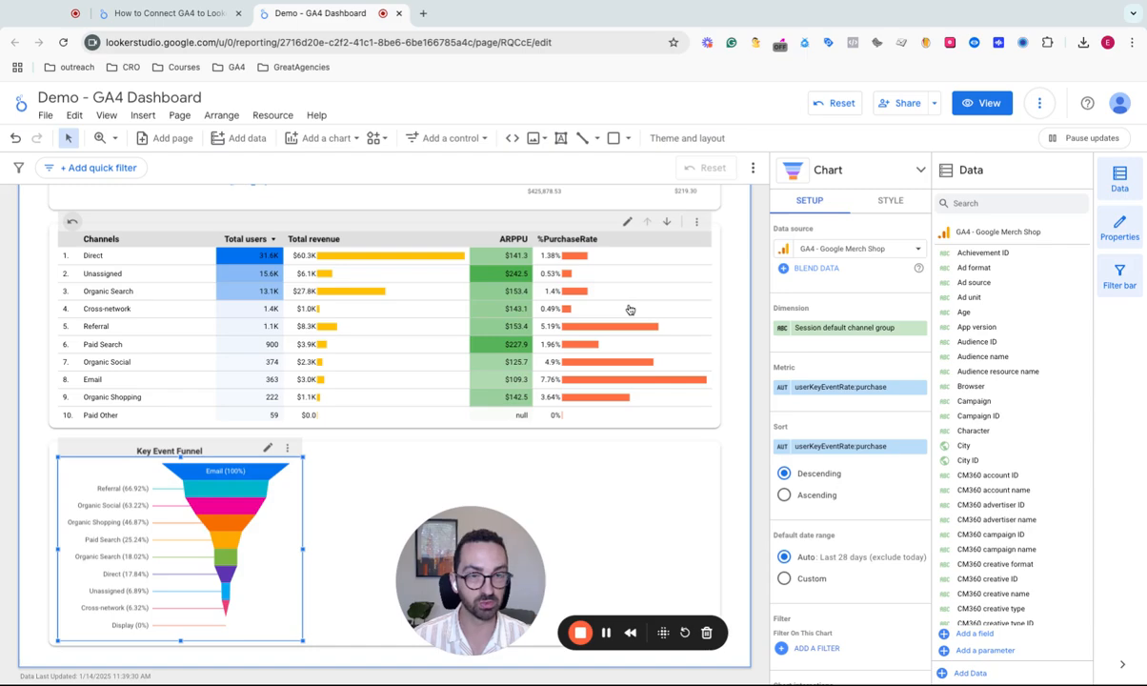
click(167, 14)
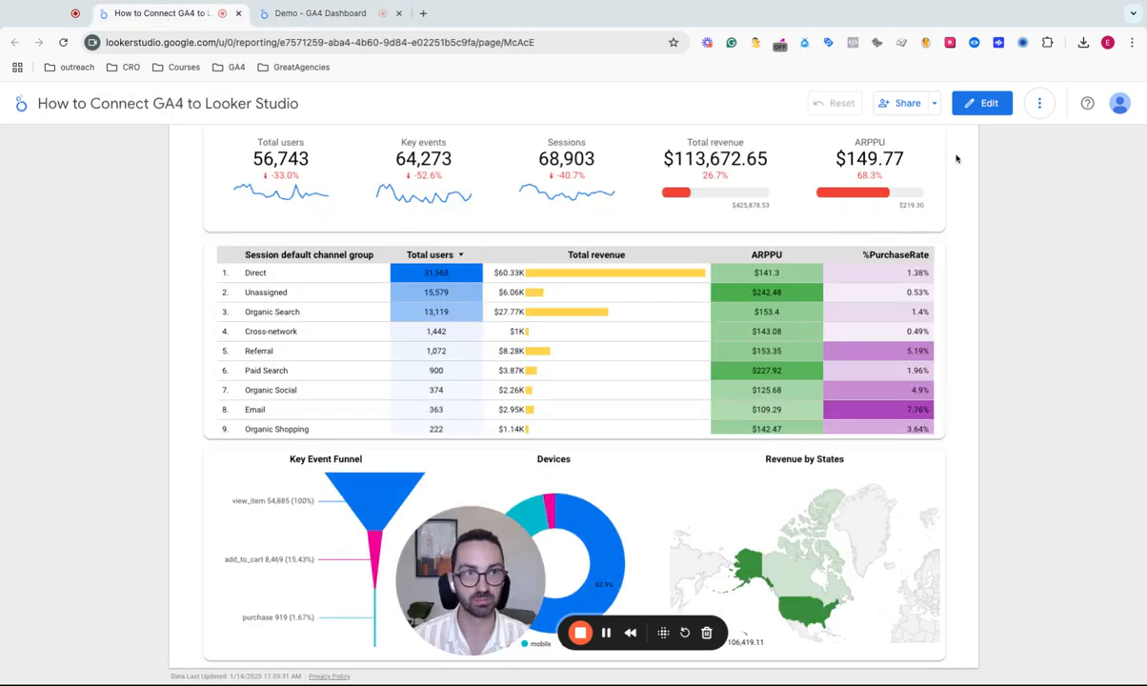
click(981, 103)
click(175, 549)
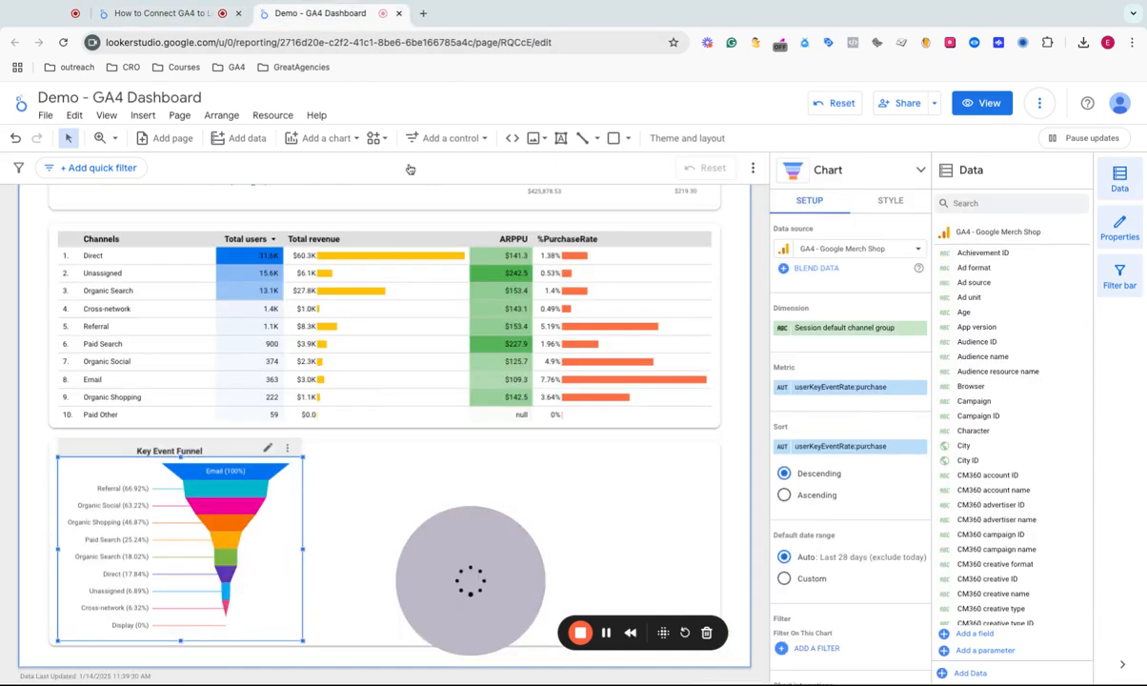
click(321, 13)
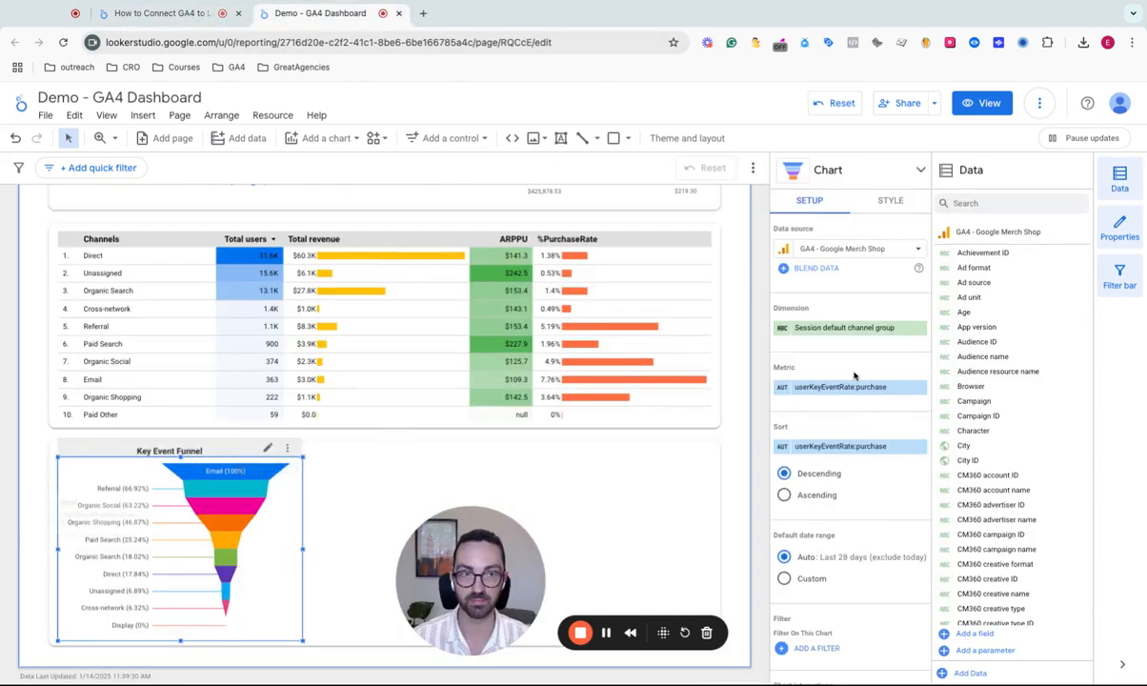
- Set the demo funnel chart's dimension to Event name and its metric to Event count
click(845, 328)
text(event)
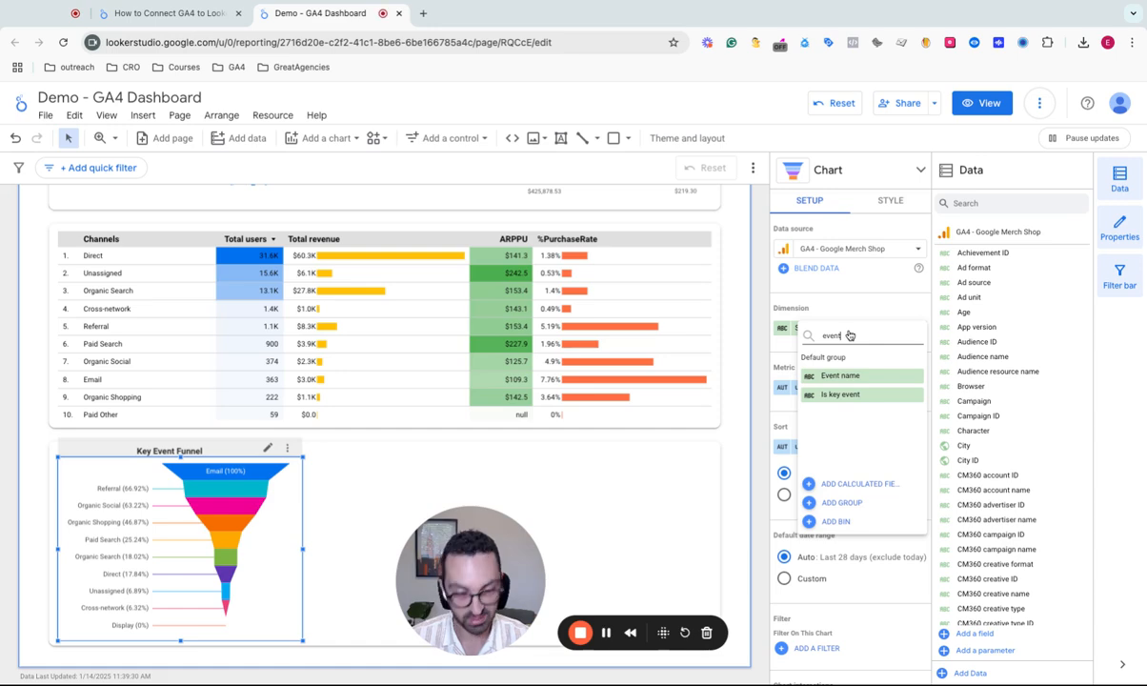
click(841, 376)
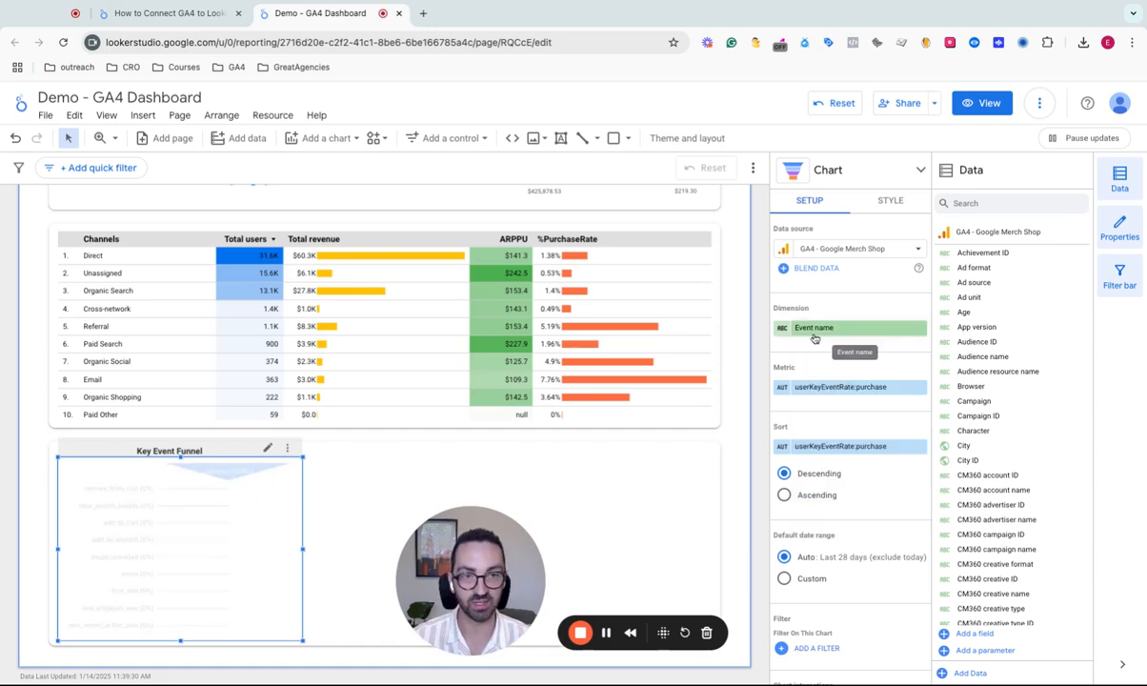
click(857, 387)
text(key)
key(BackSpace)
key(BackSpace)
text(event coun)
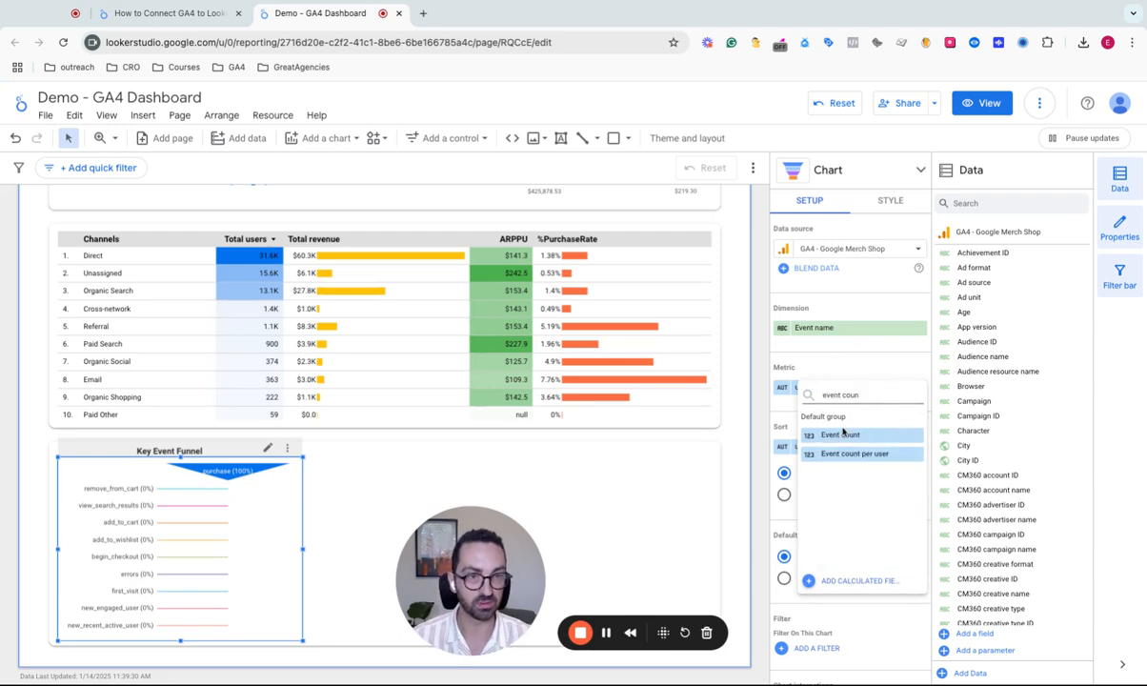
click(840, 435)
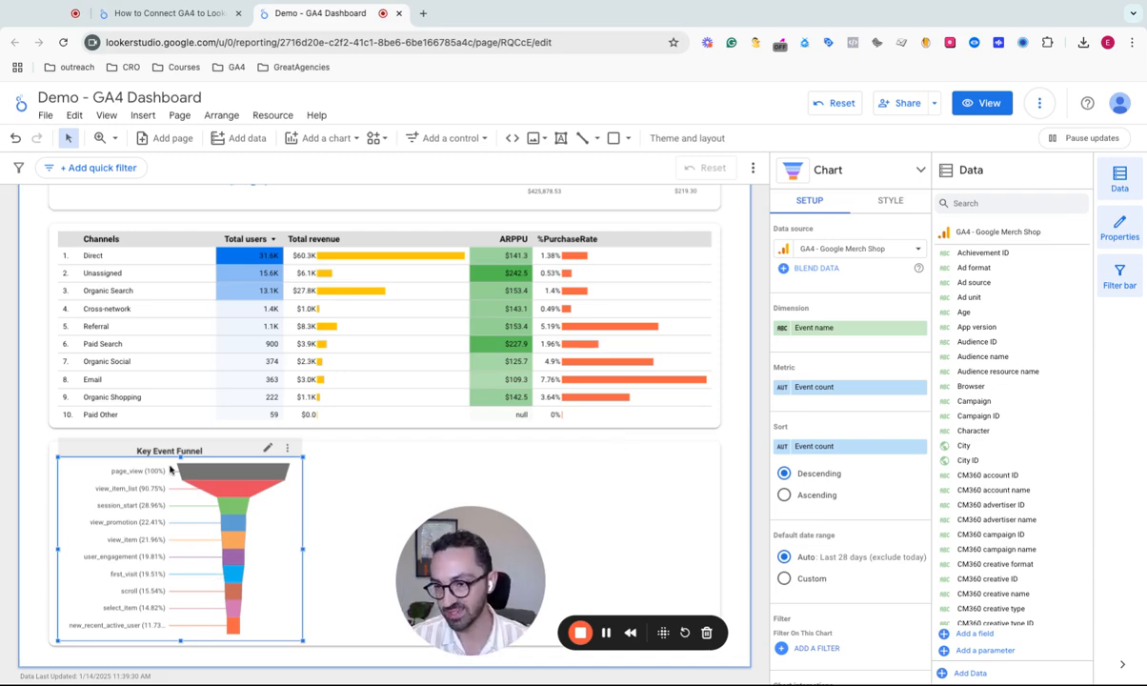
- In the reference report, examine the conditions of the "Key Evenys" filter applied to the Key Event Funnel chart
scroll(901, 502, down, 2)
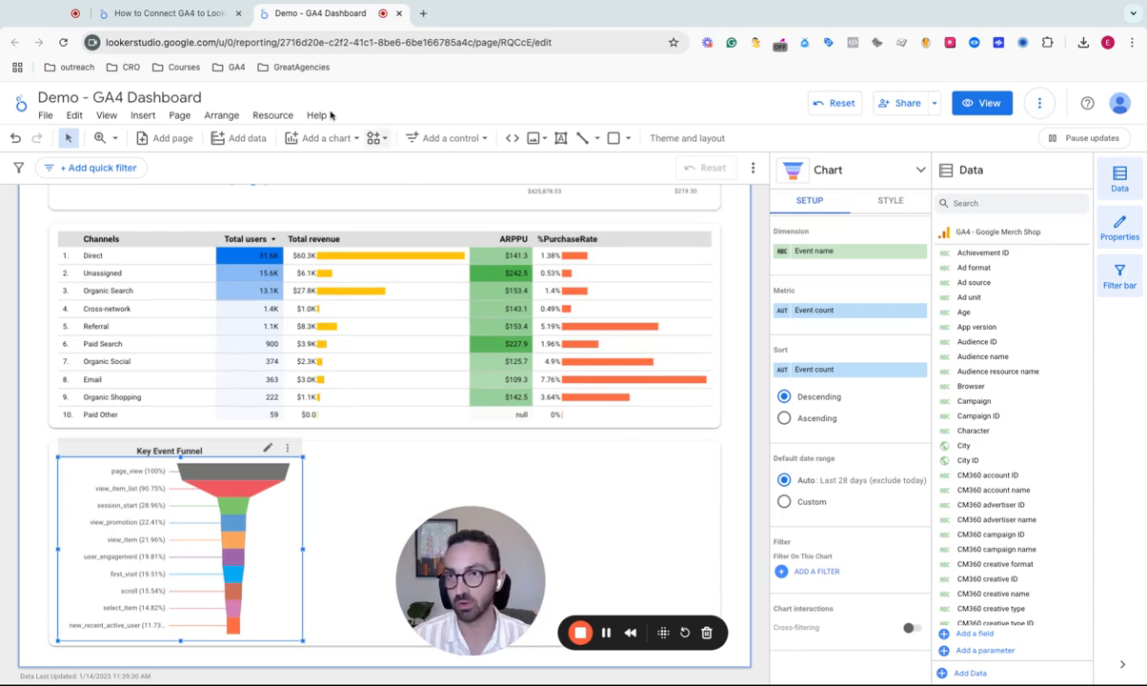
click(162, 13)
scroll(69, 554, down, 3)
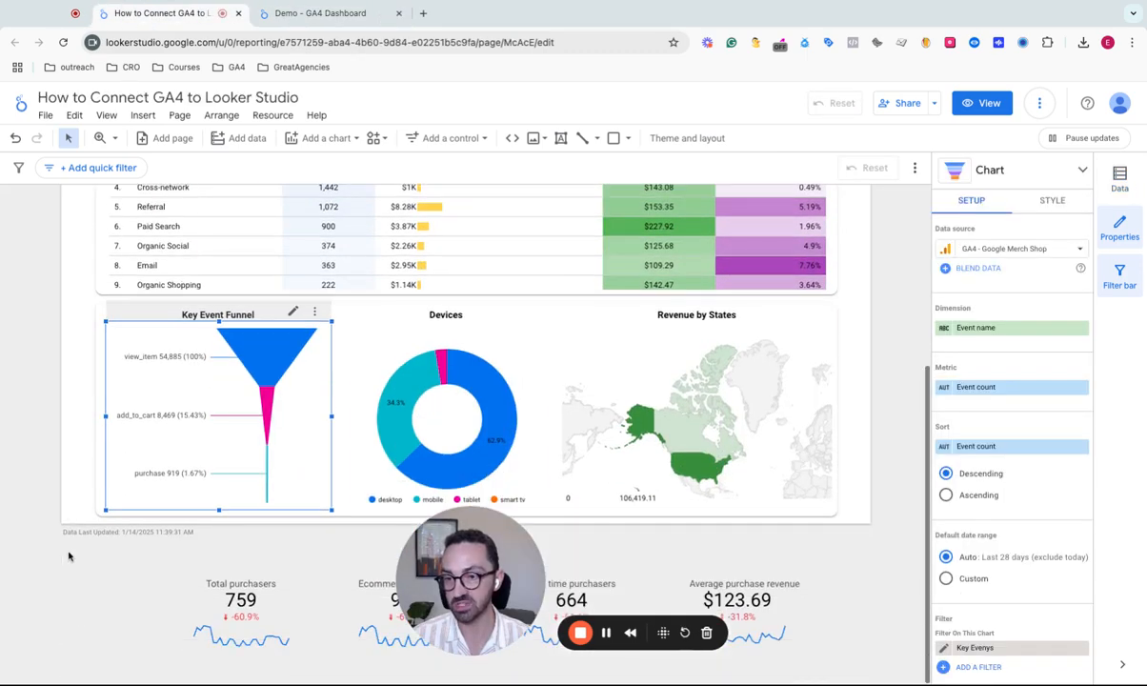
scroll(195, 366, up, 3)
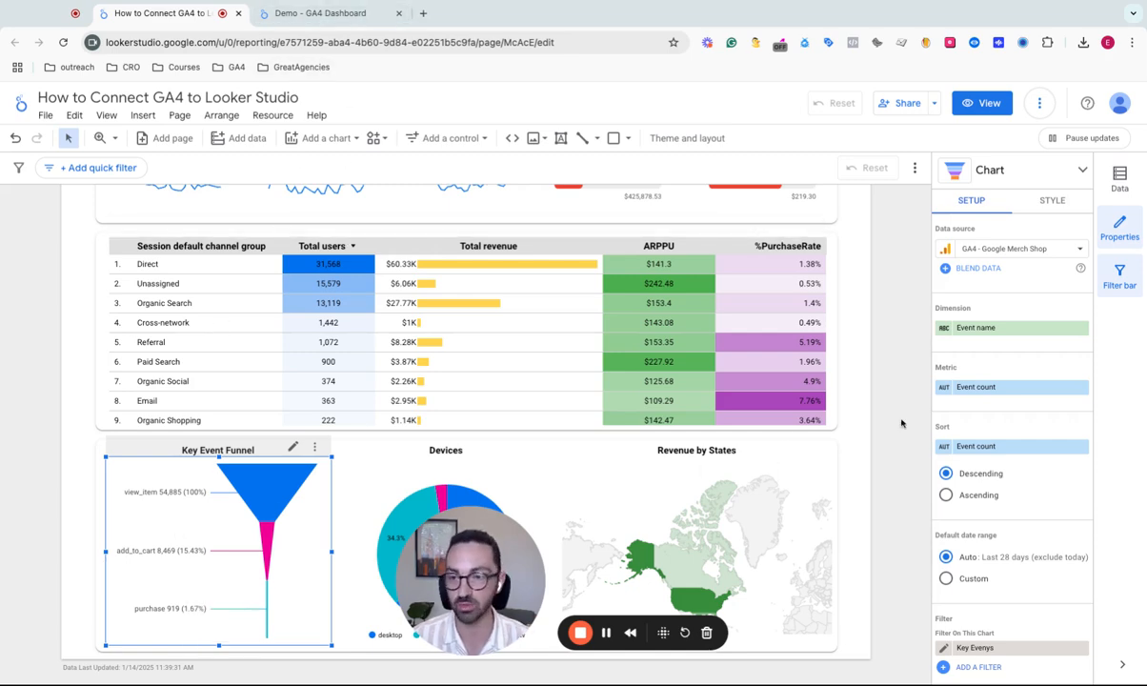
scroll(1047, 515, down, 2)
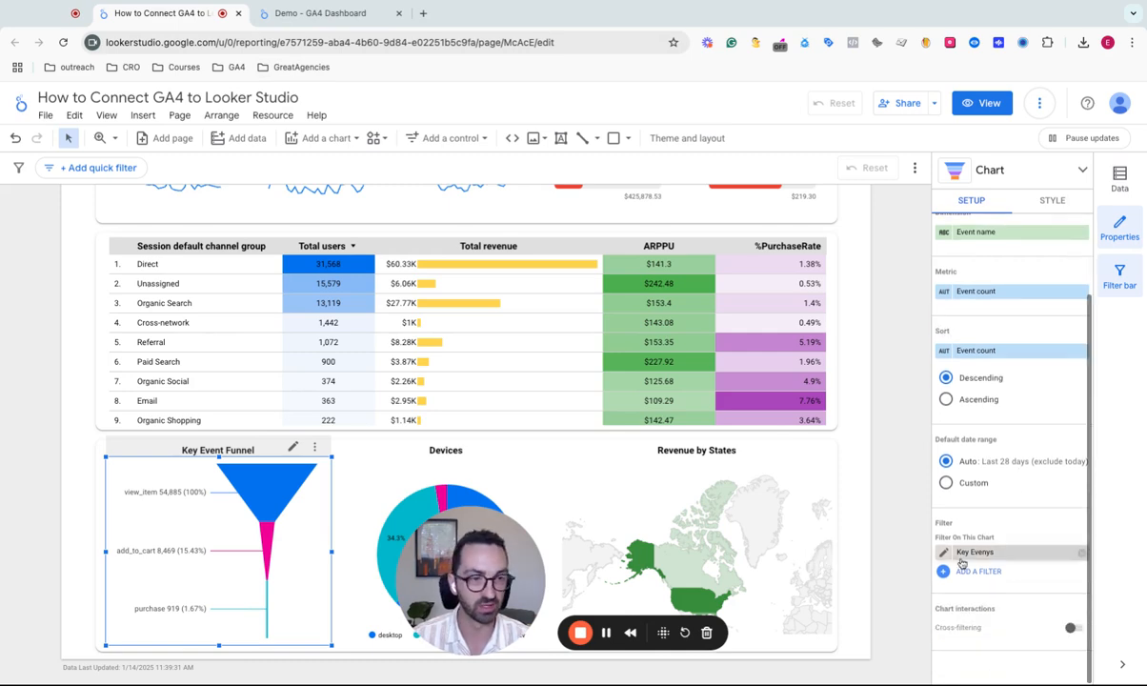
click(1009, 555)
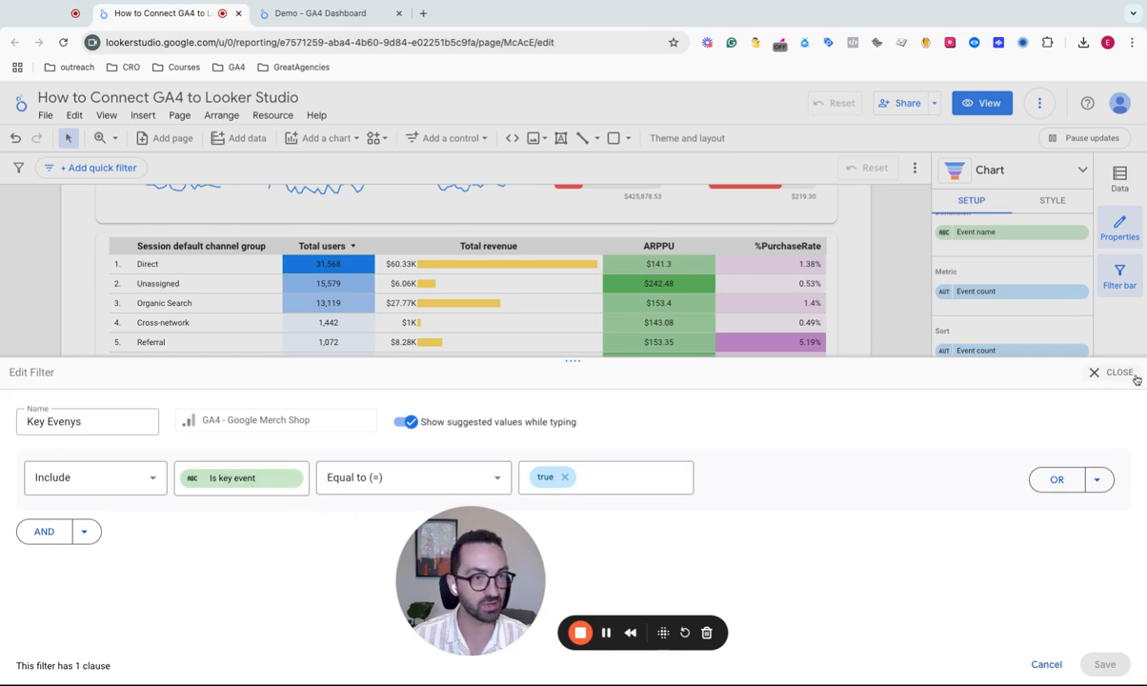
click(1095, 372)
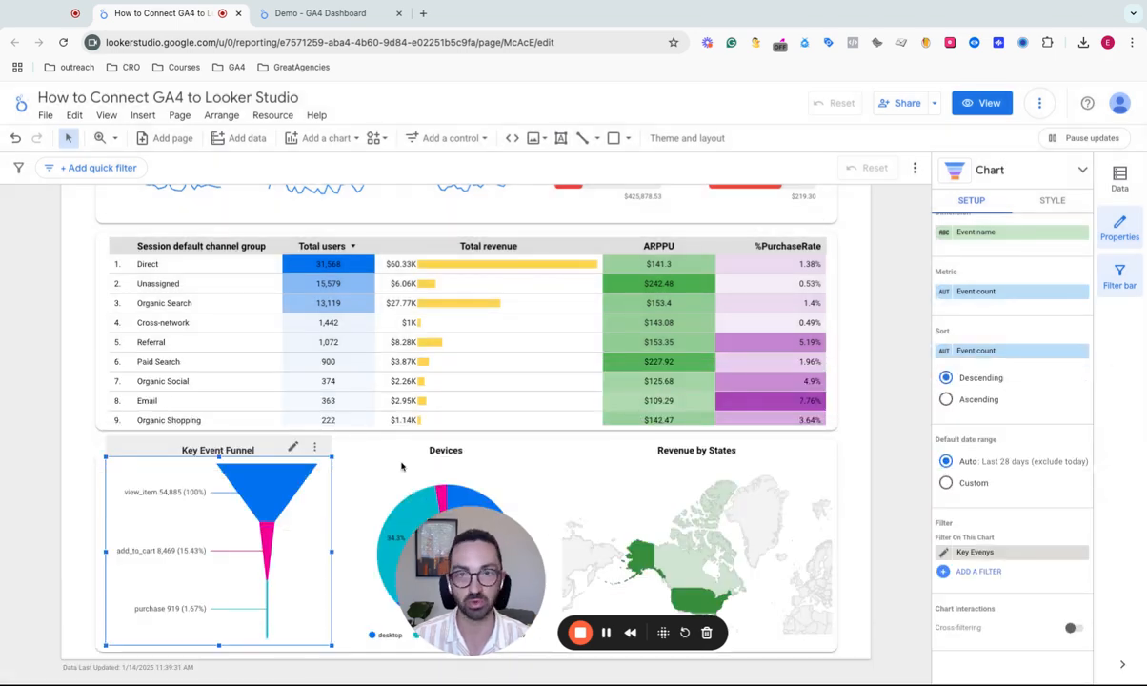
- Add a filter named "Key Event" to the demo report's funnel chart that includes Is key event equal to true
click(322, 13)
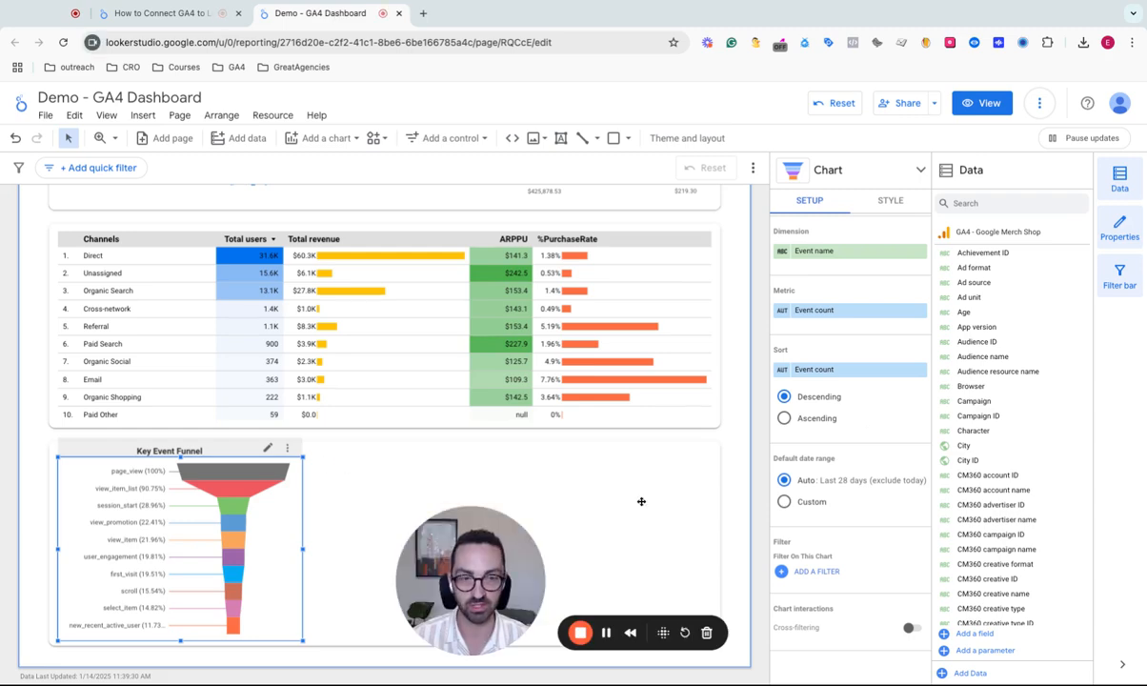
click(836, 575)
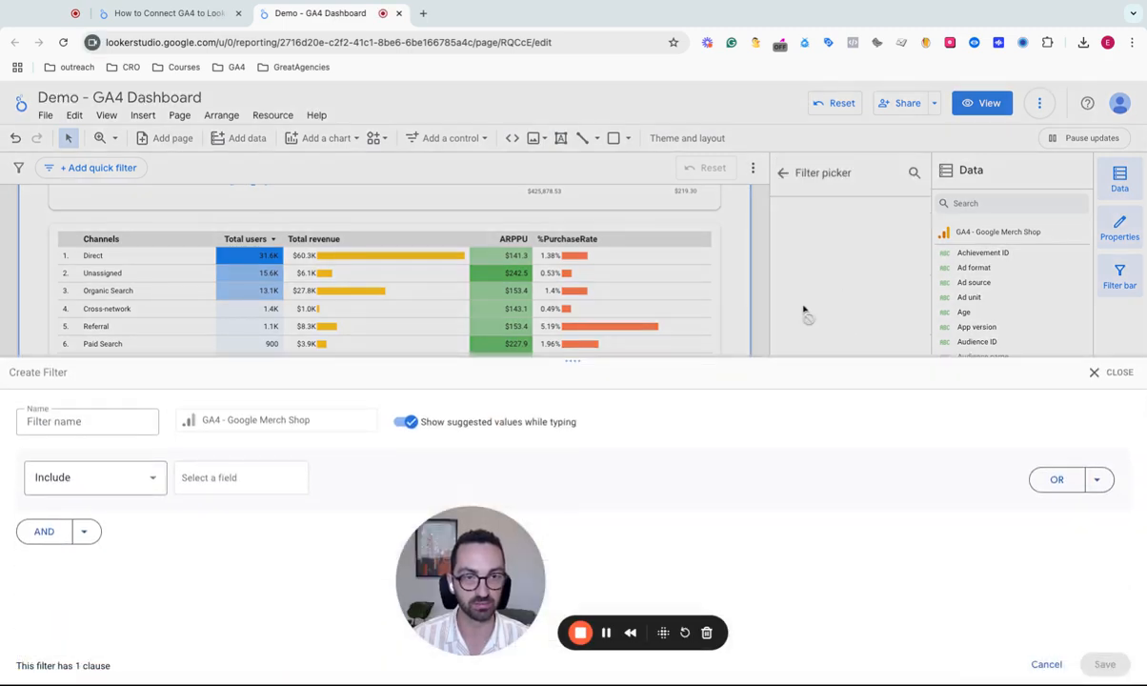
click(94, 421)
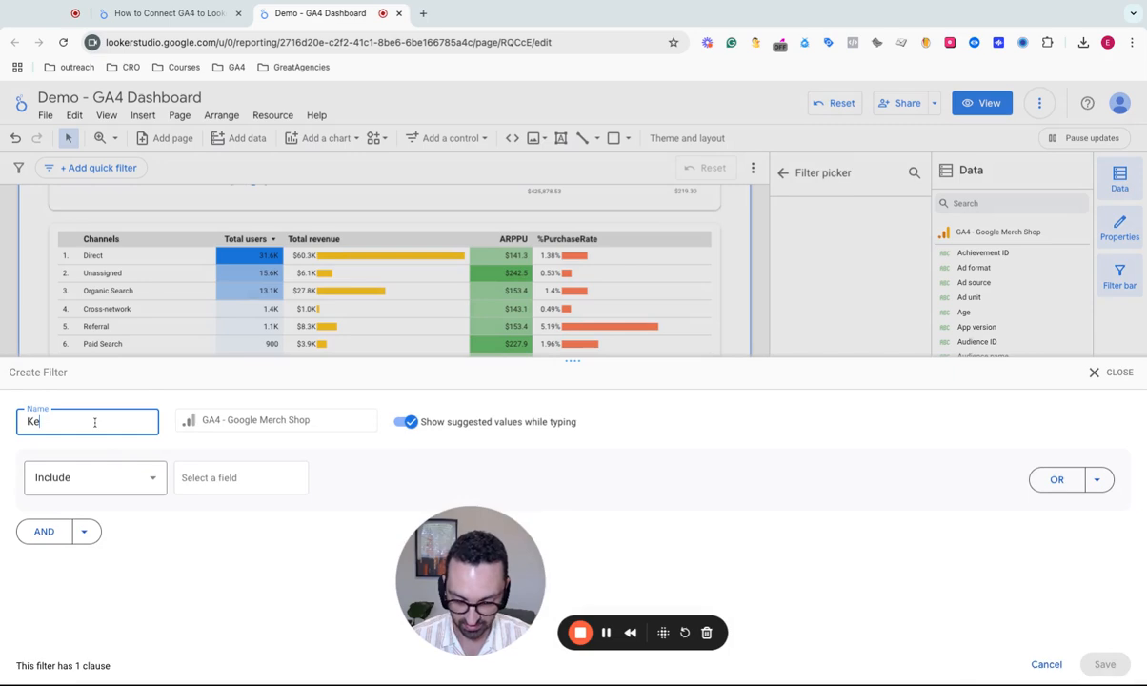
click(223, 476)
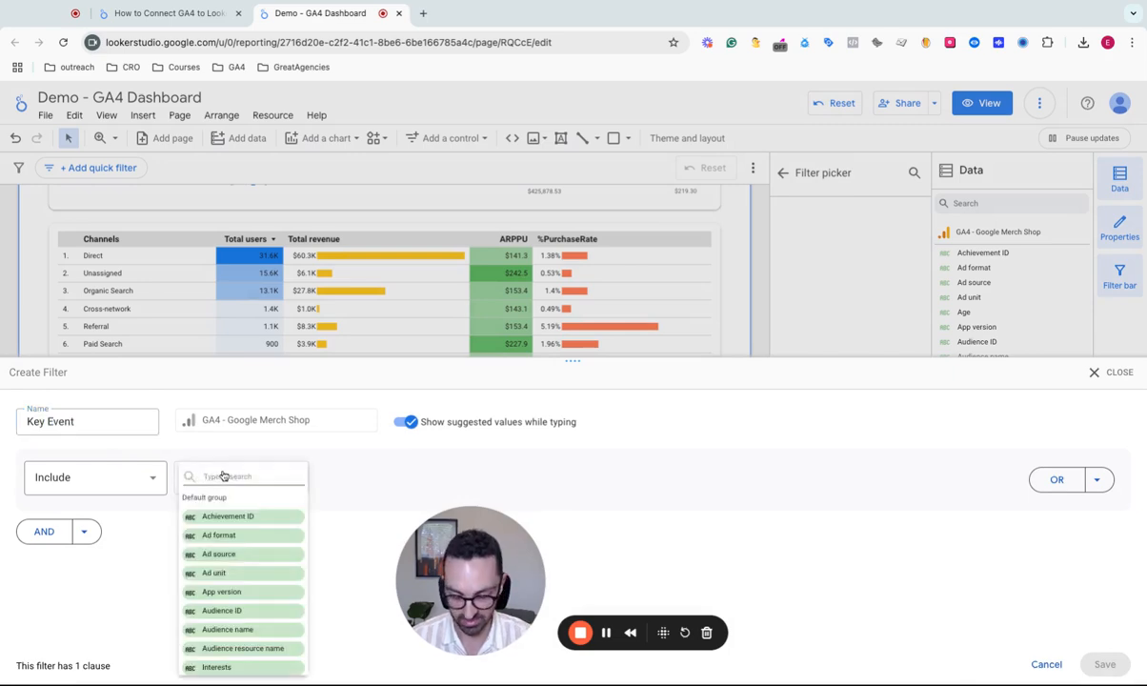
text(k)
text(key)
text( event)
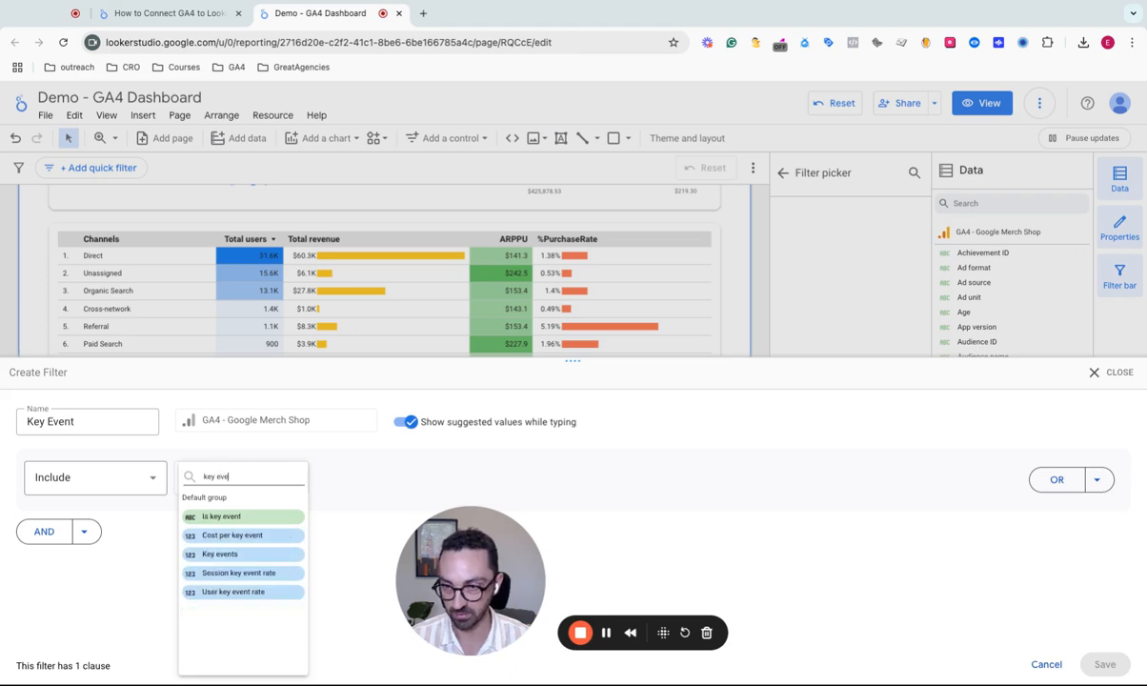
click(225, 516)
click(350, 516)
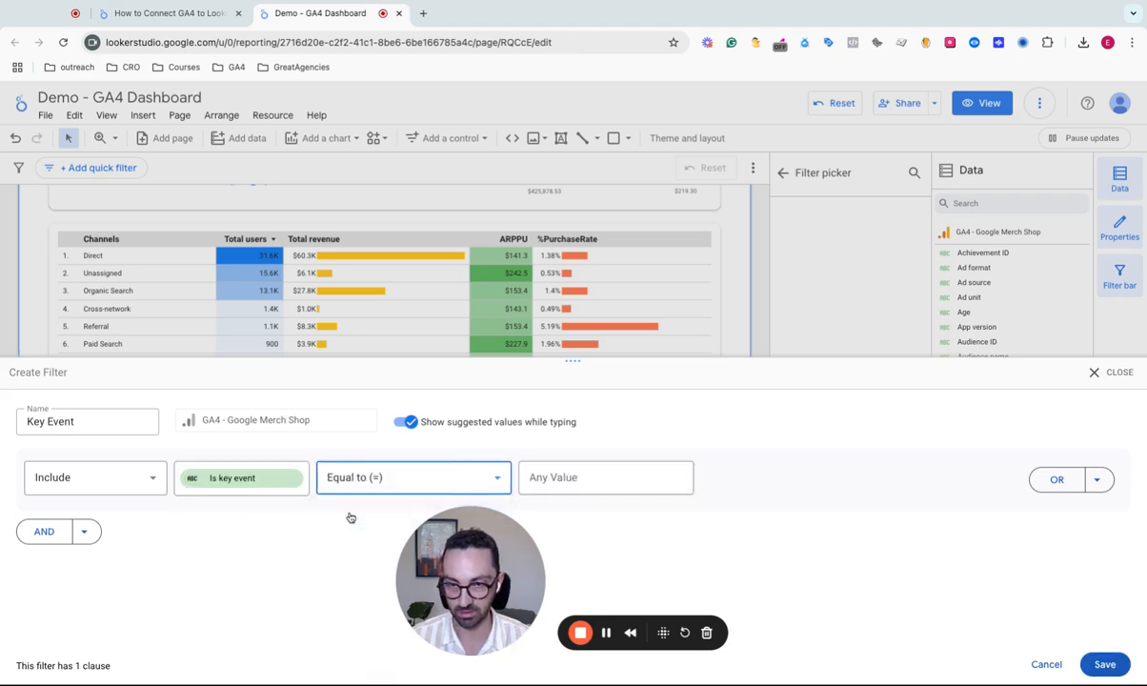
click(610, 477)
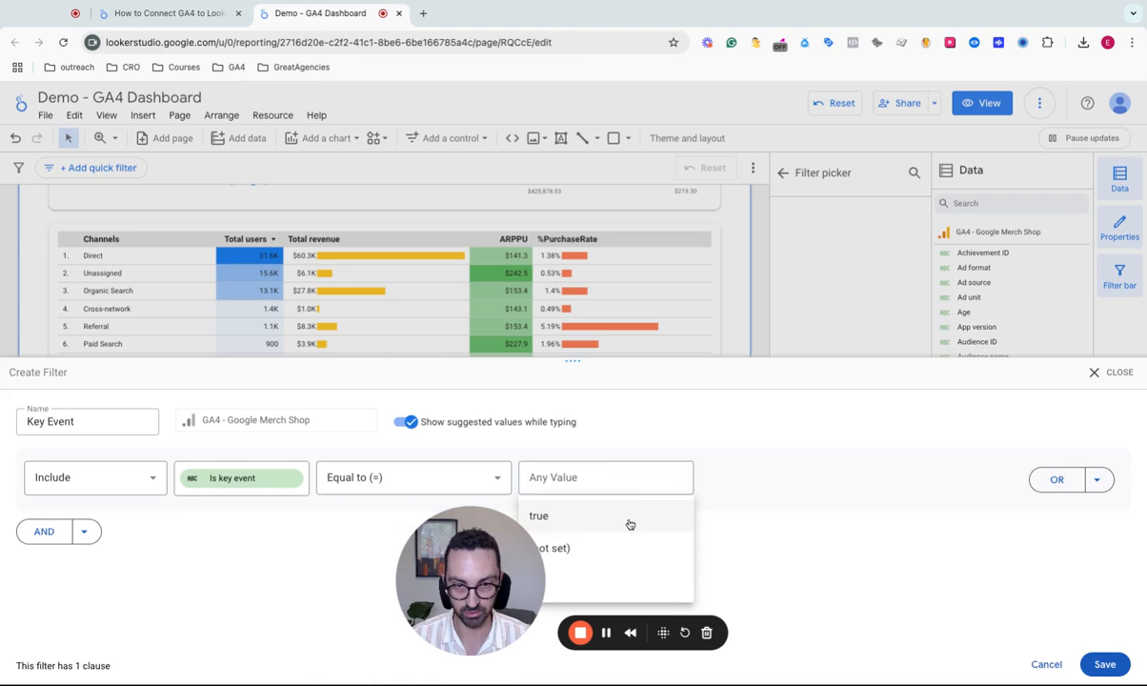
click(543, 515)
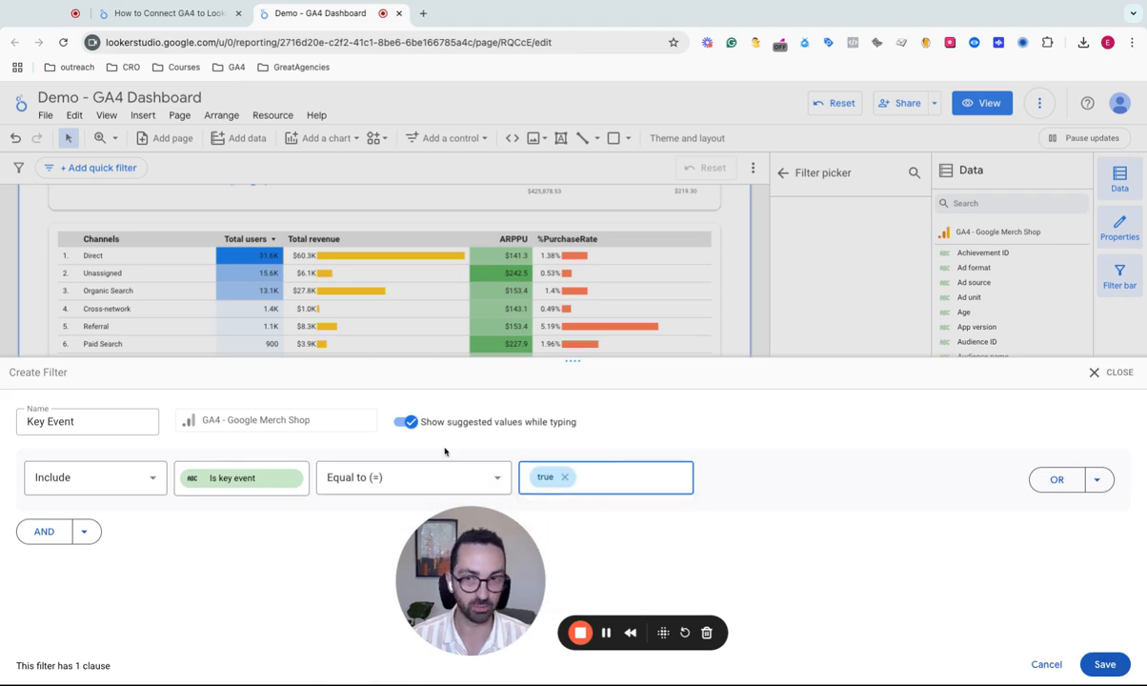
click(1107, 666)
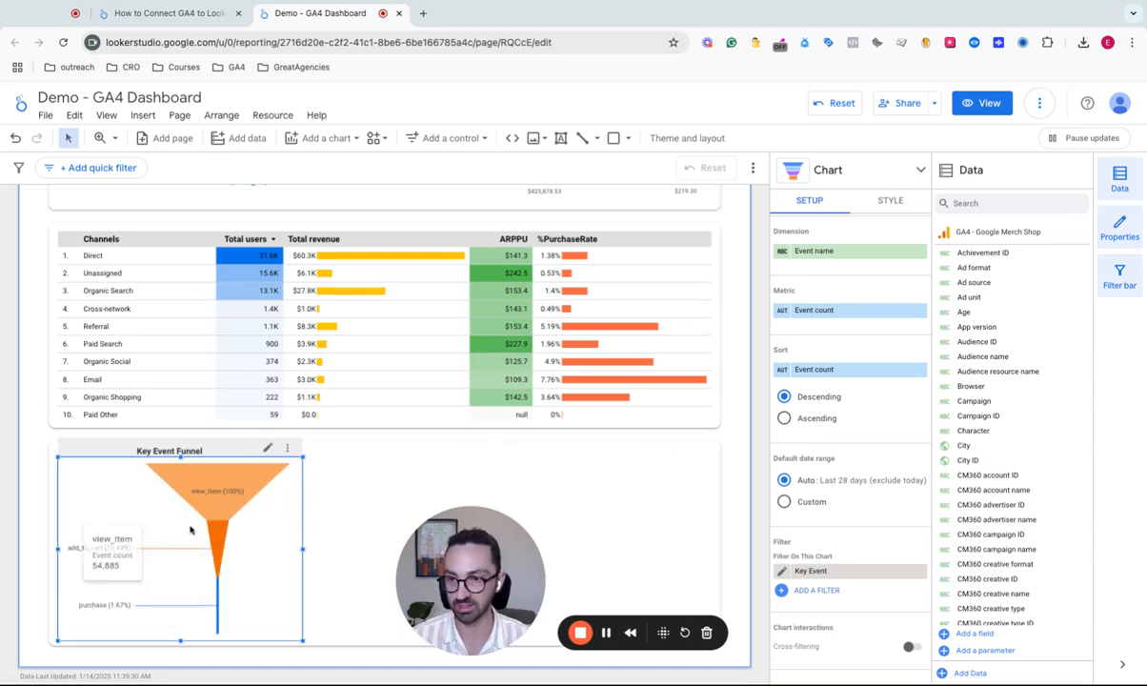
- Compare the demo funnel with the reference report's funnel and set its data labels to Number + Percentage
mouse_move(229, 493)
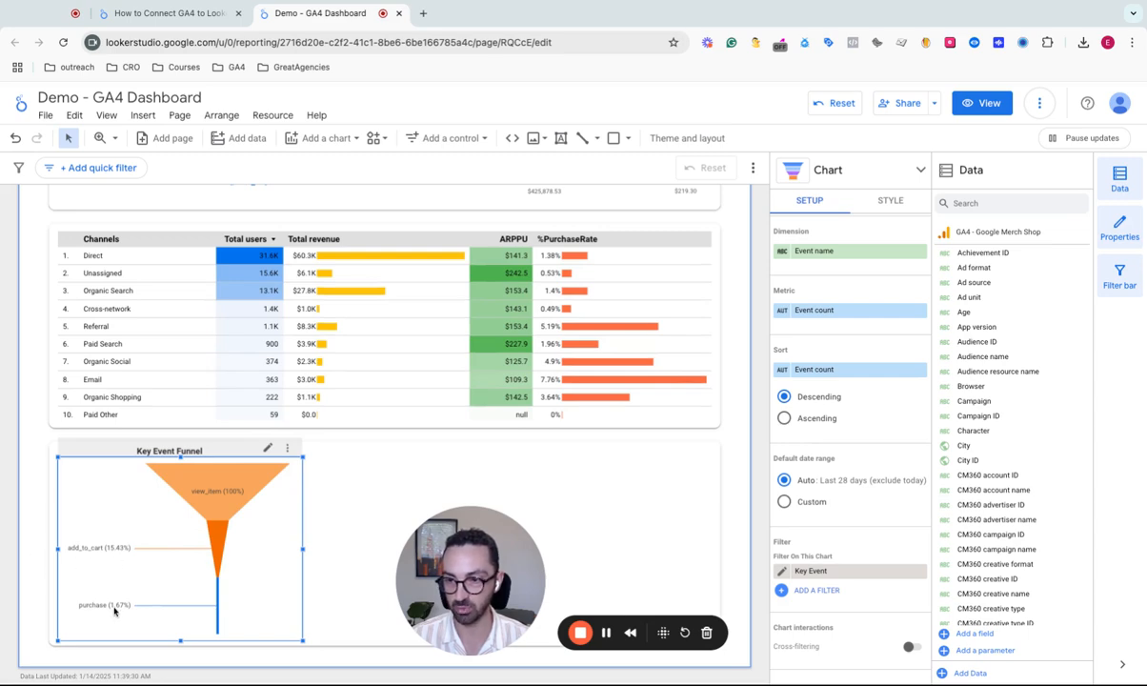
click(157, 14)
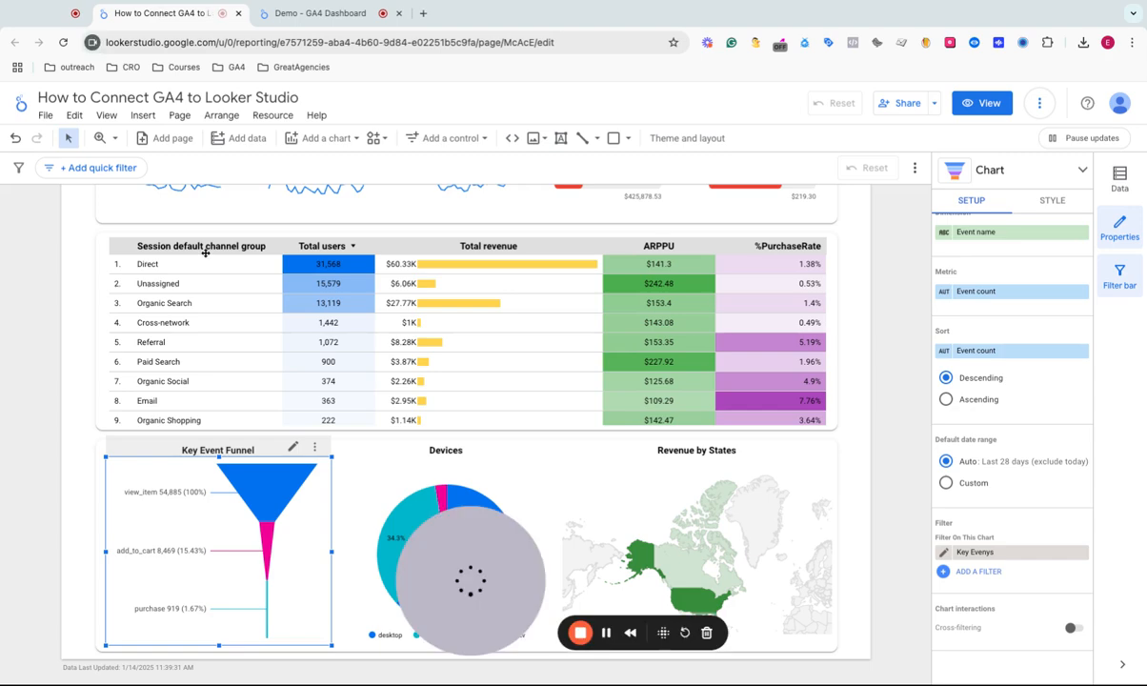
click(319, 14)
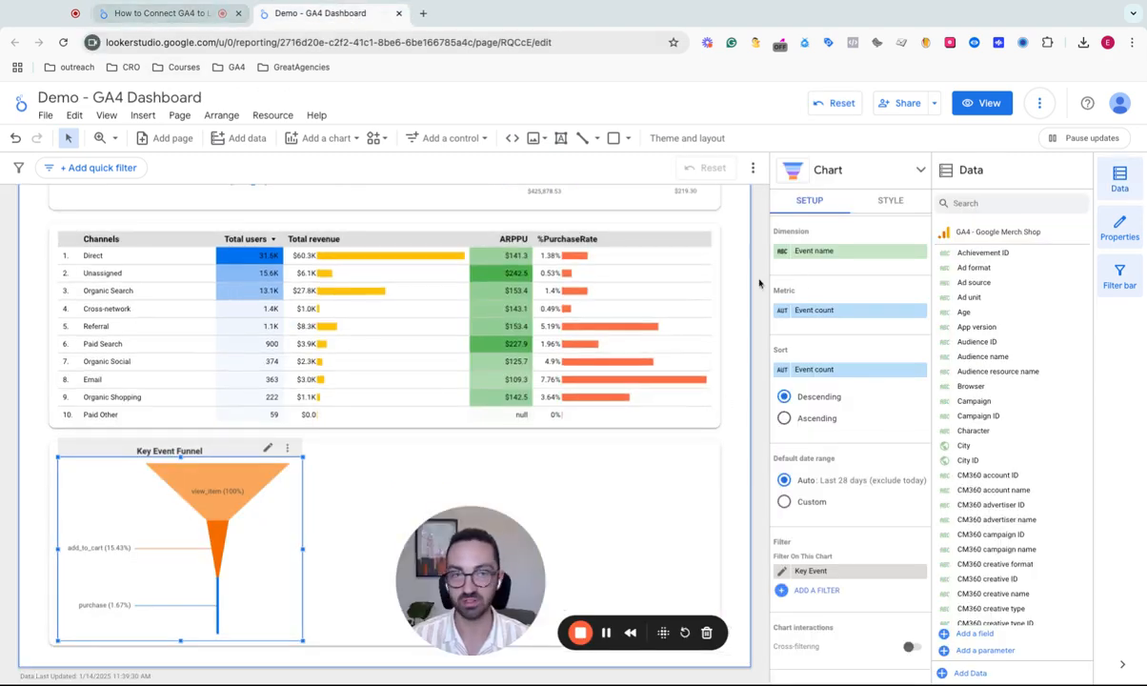
click(903, 210)
scroll(845, 323, up, 10)
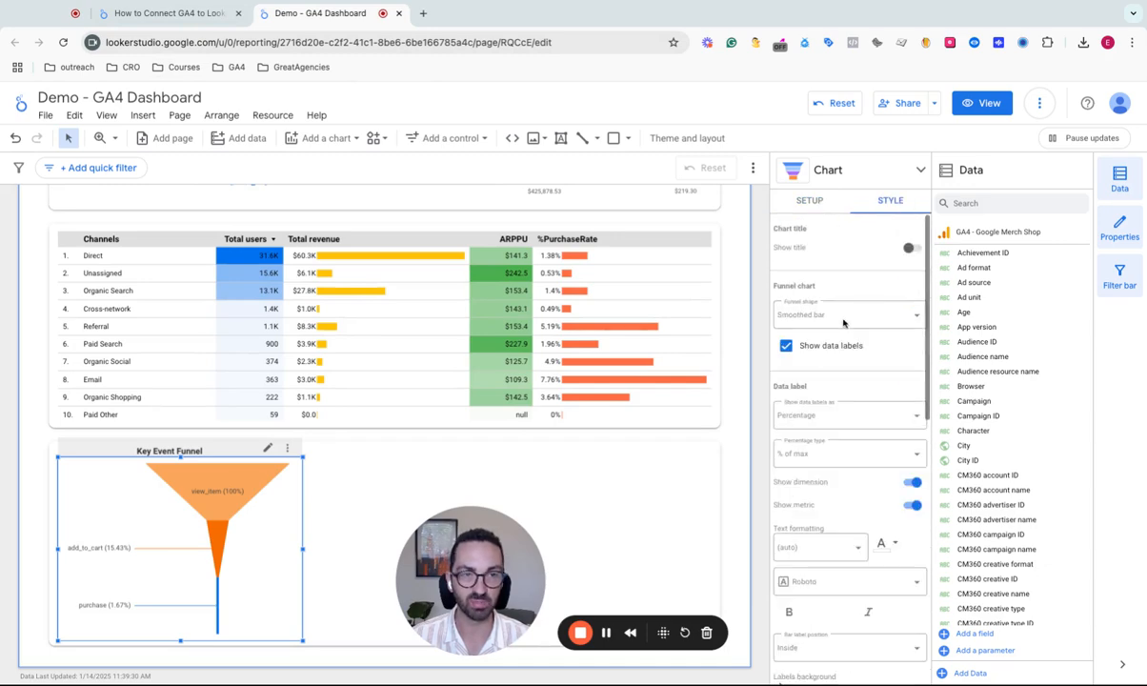
click(786, 346)
click(786, 347)
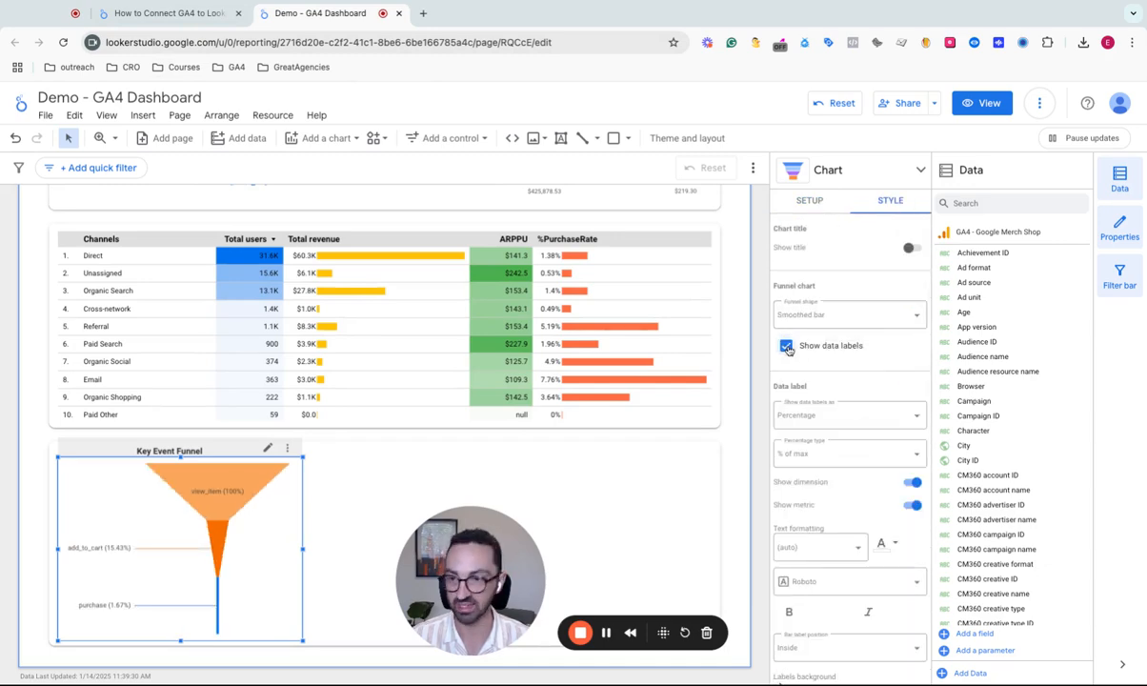
click(848, 416)
click(816, 453)
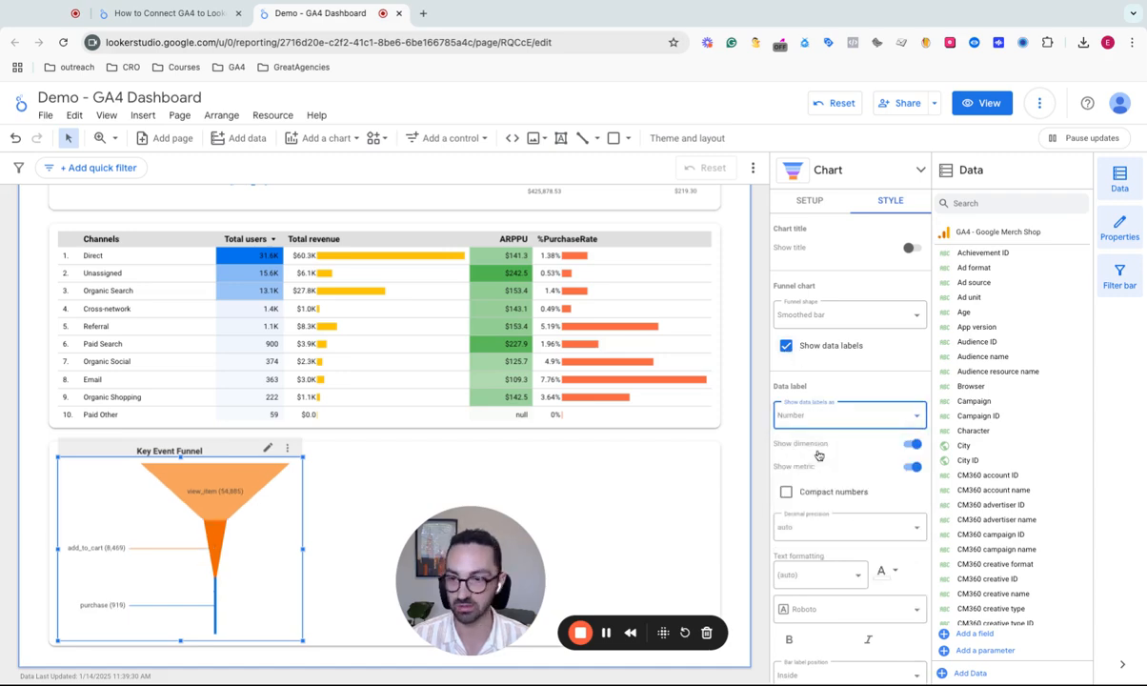
click(803, 420)
click(809, 514)
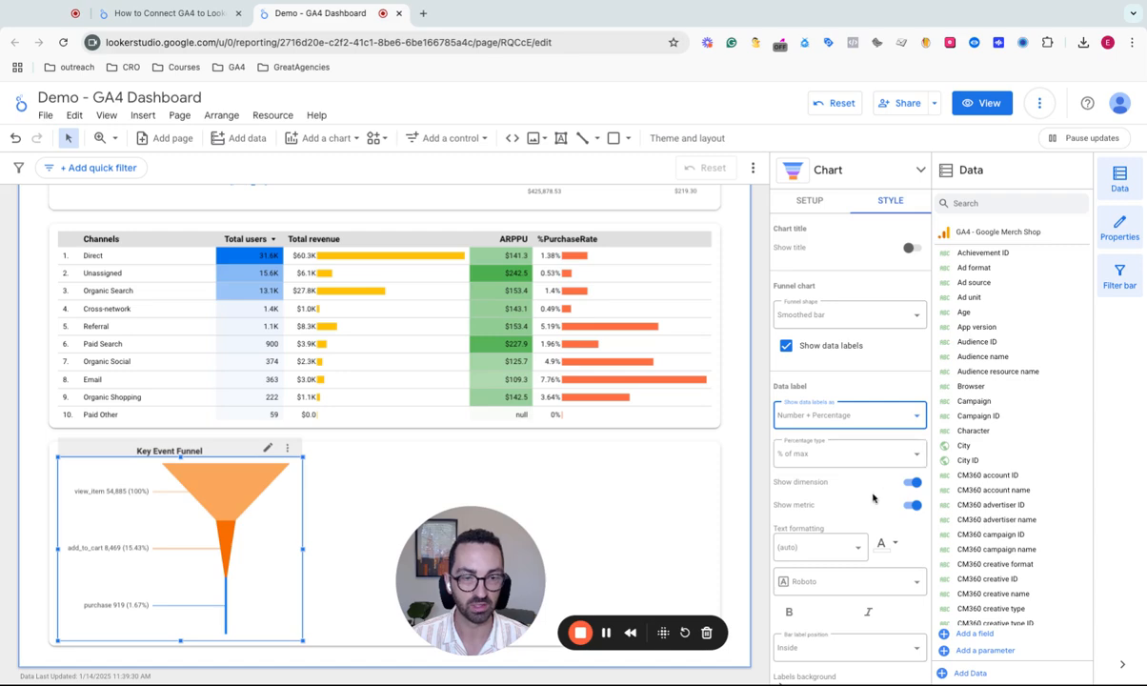
- Try the Outside bar label position for the funnel's data labels and set it back to Inside
scroll(872, 477, down, 1)
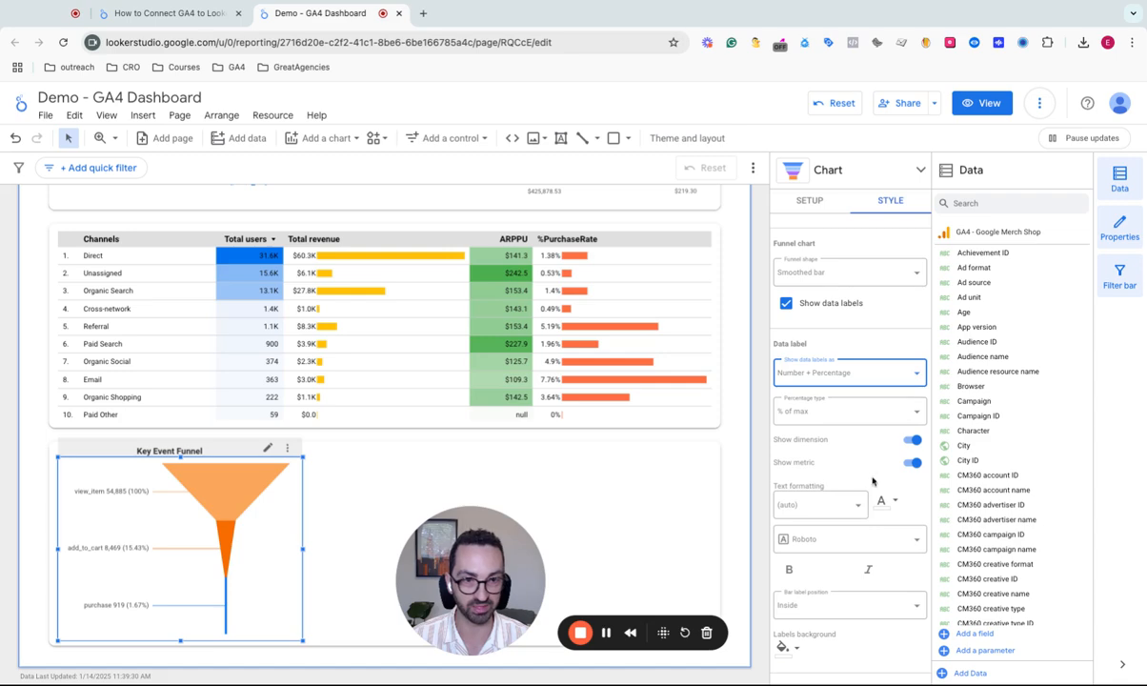
scroll(829, 505, down, 2)
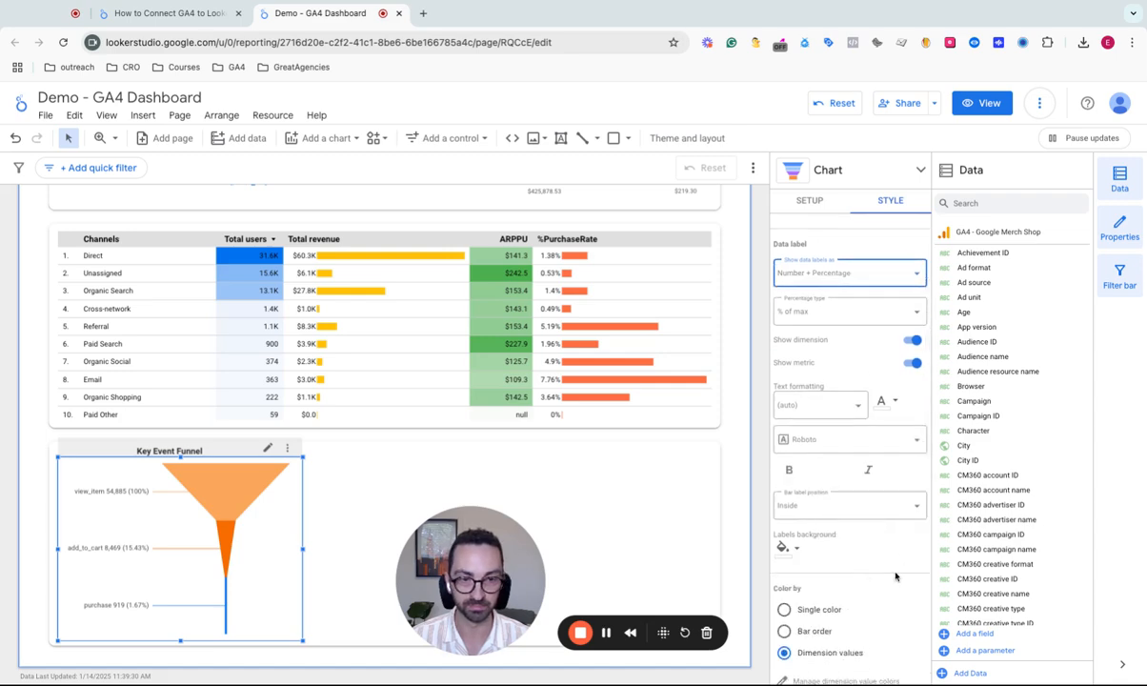
scroll(850, 525, down, 1)
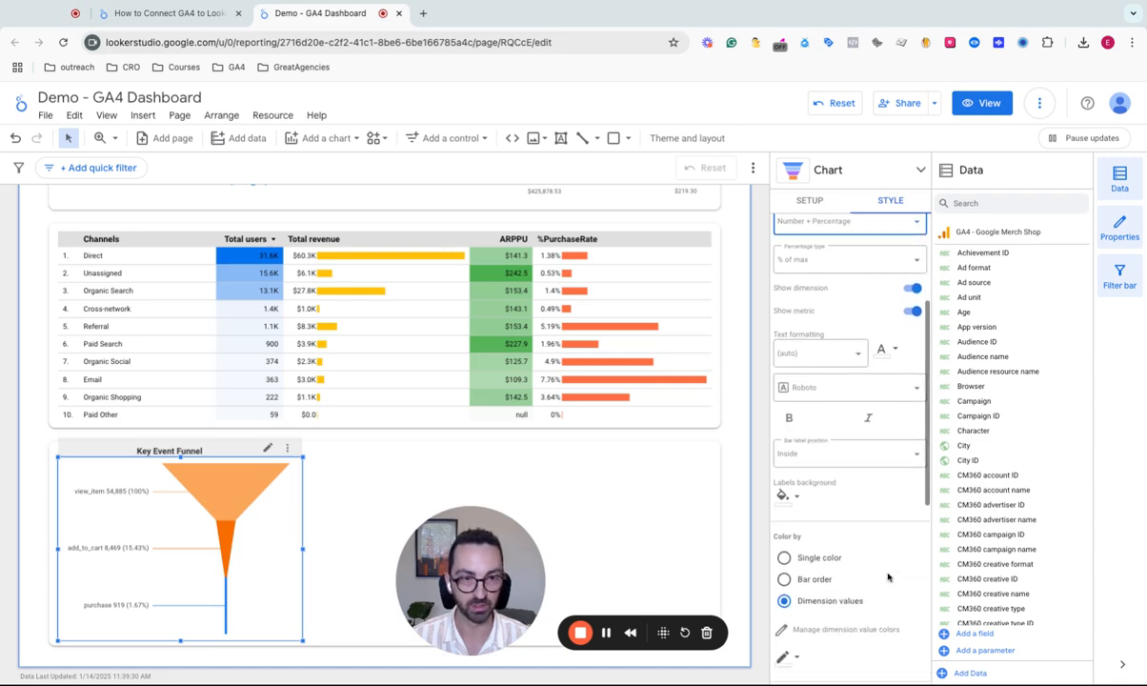
click(822, 452)
click(829, 466)
click(829, 463)
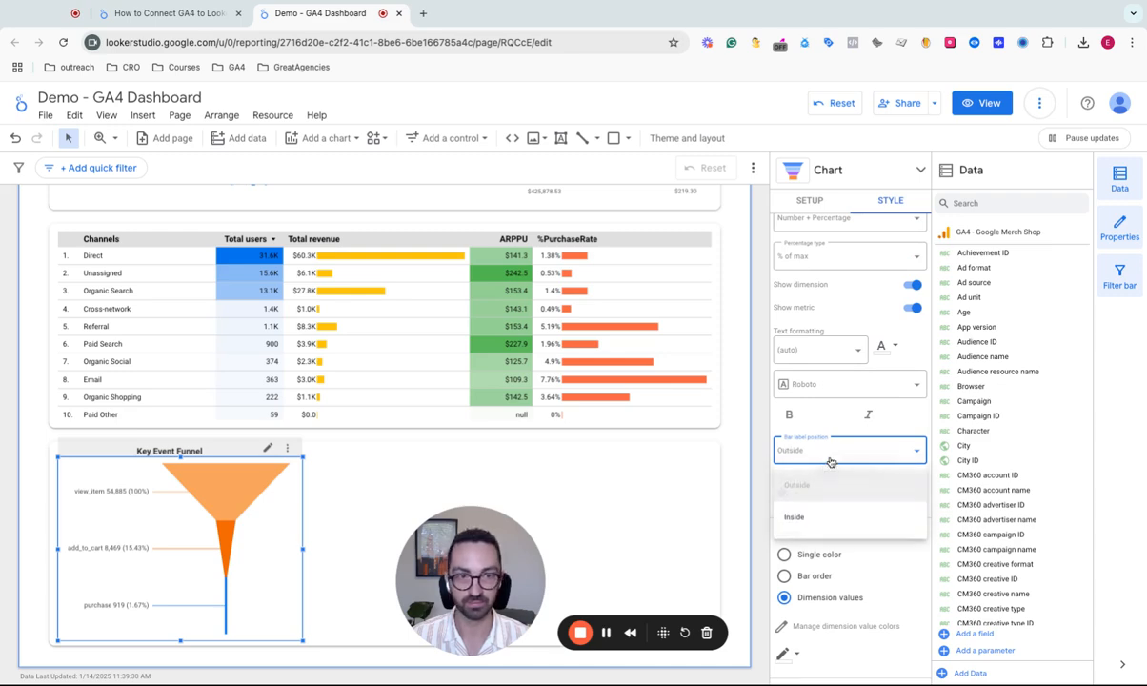
click(822, 512)
scroll(836, 354, up, 1)
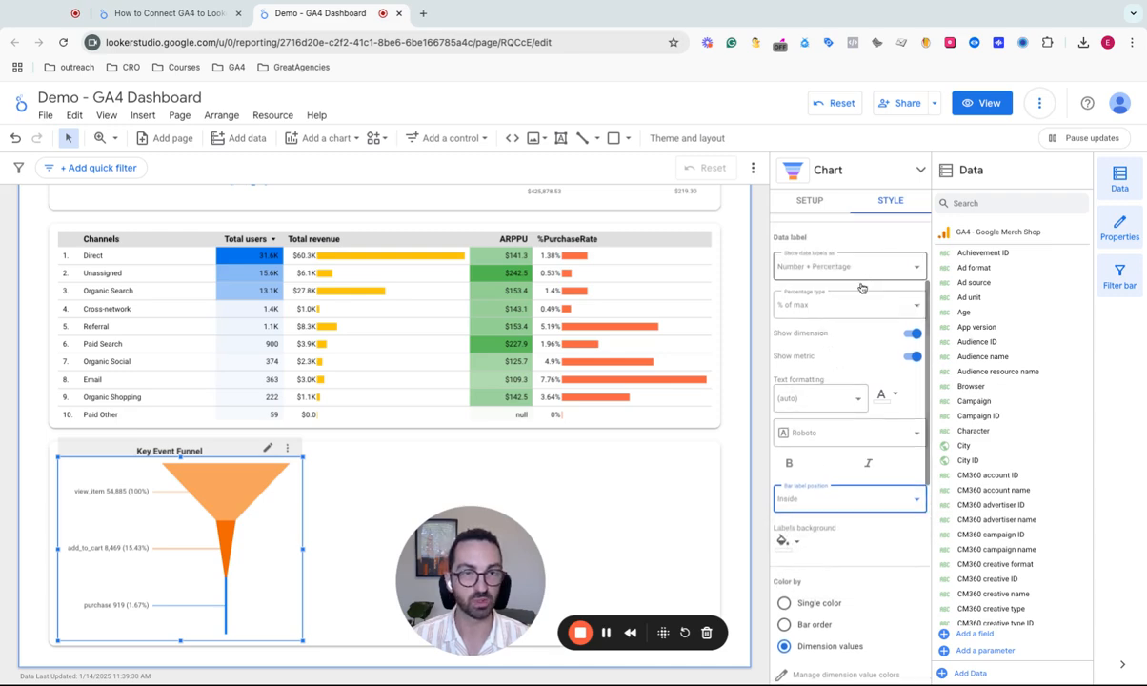
- Try the "% of previous" percentage type on the funnel's data labels and set it back to "% of max"
click(862, 304)
click(841, 374)
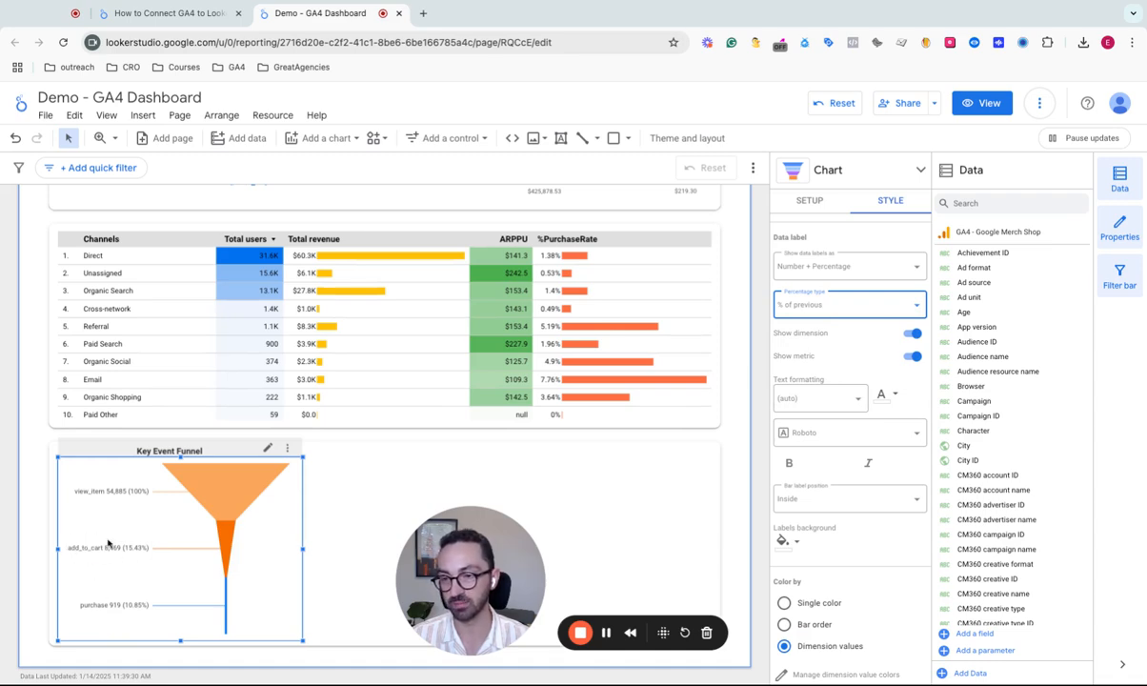
click(823, 307)
click(821, 351)
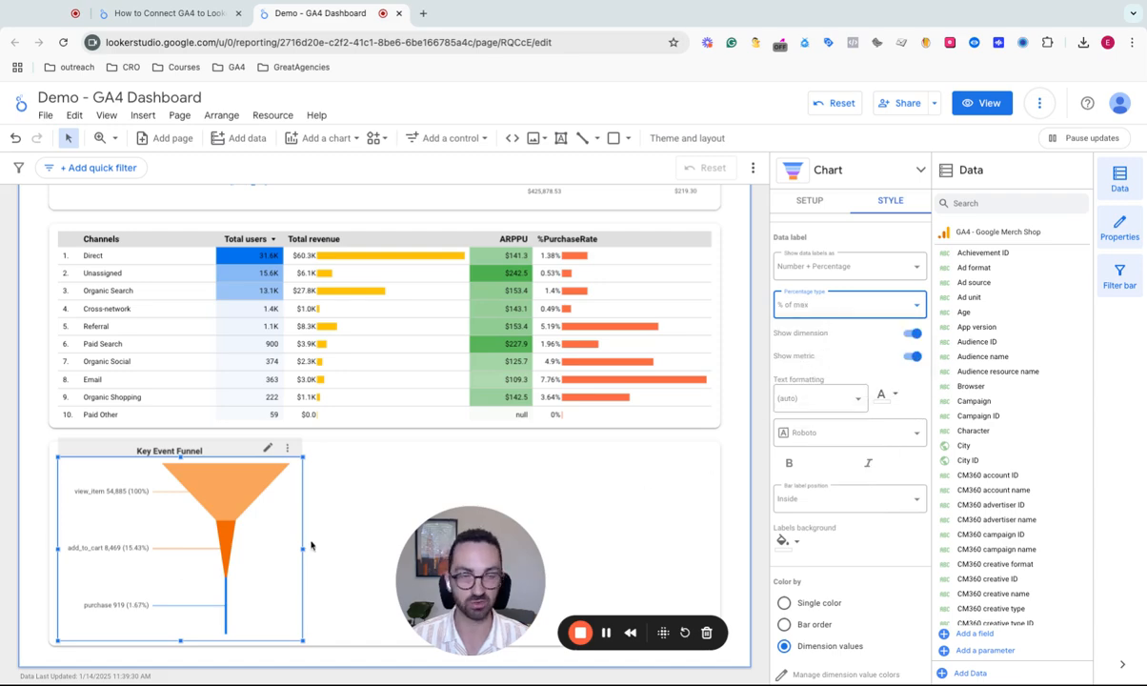
scroll(854, 319, up, 1)
scroll(854, 319, up, 2)
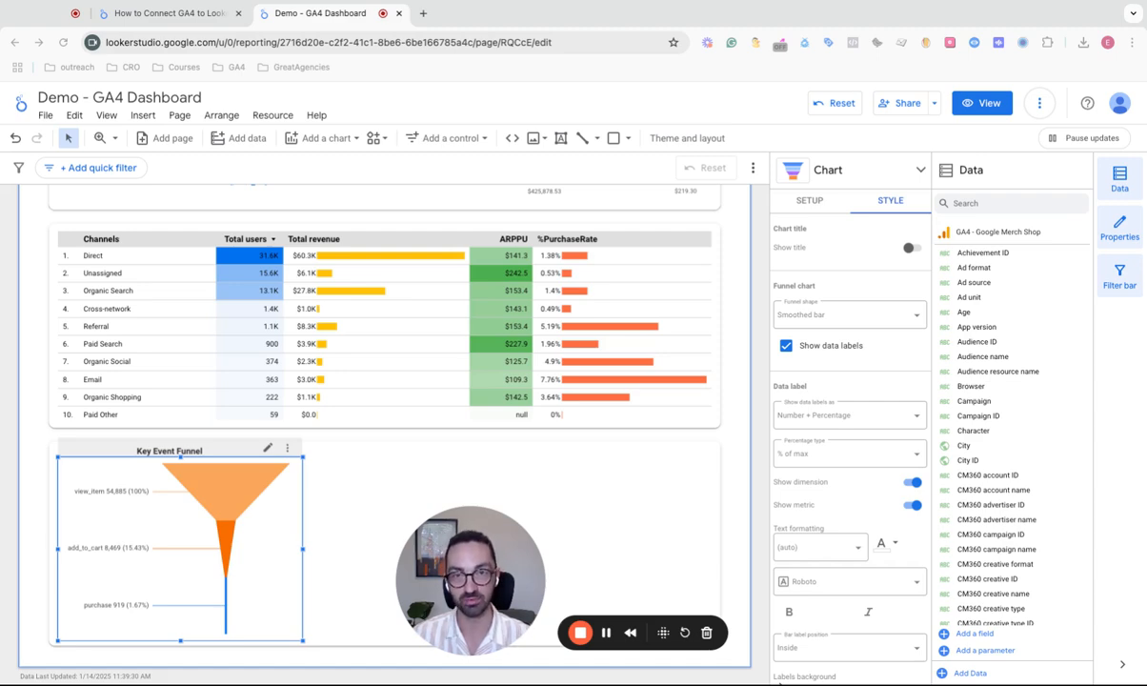
- In the How to Connect GA4 to Looker Studio report, examine the setup of the Devices donut chart
click(151, 17)
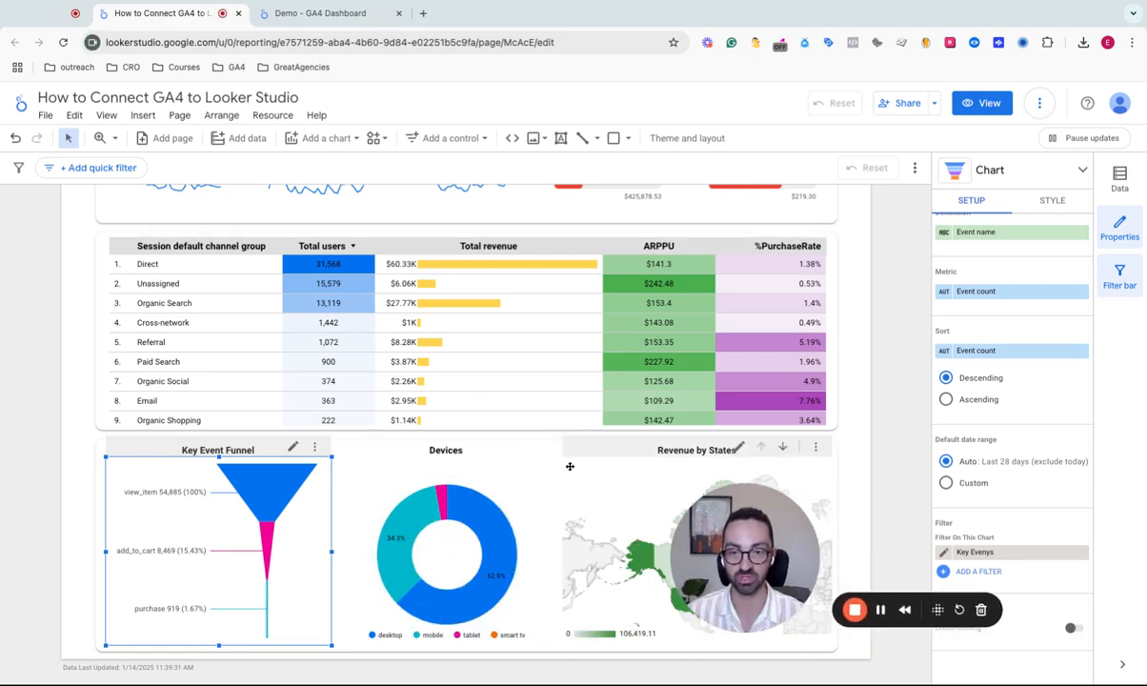
click(480, 466)
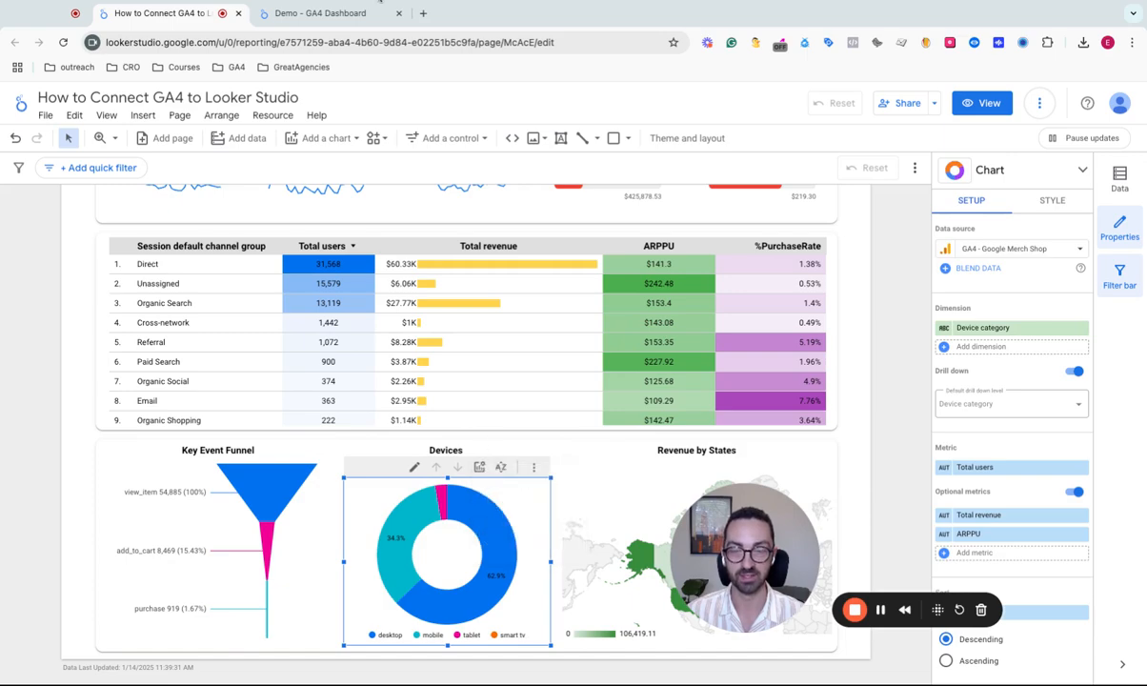